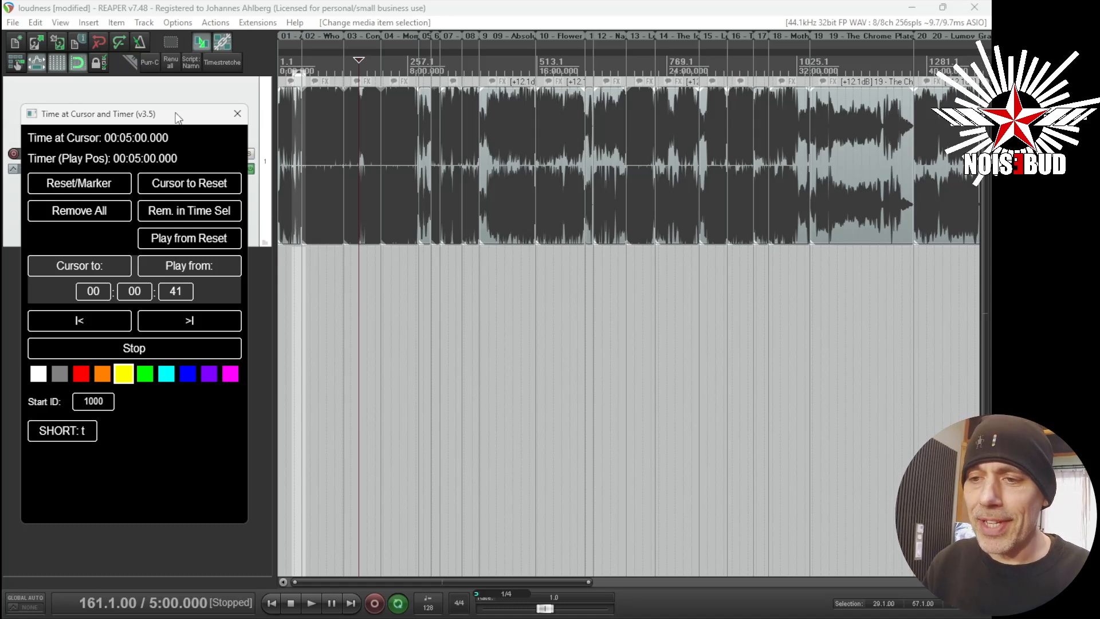
drag(176, 115, 179, 130)
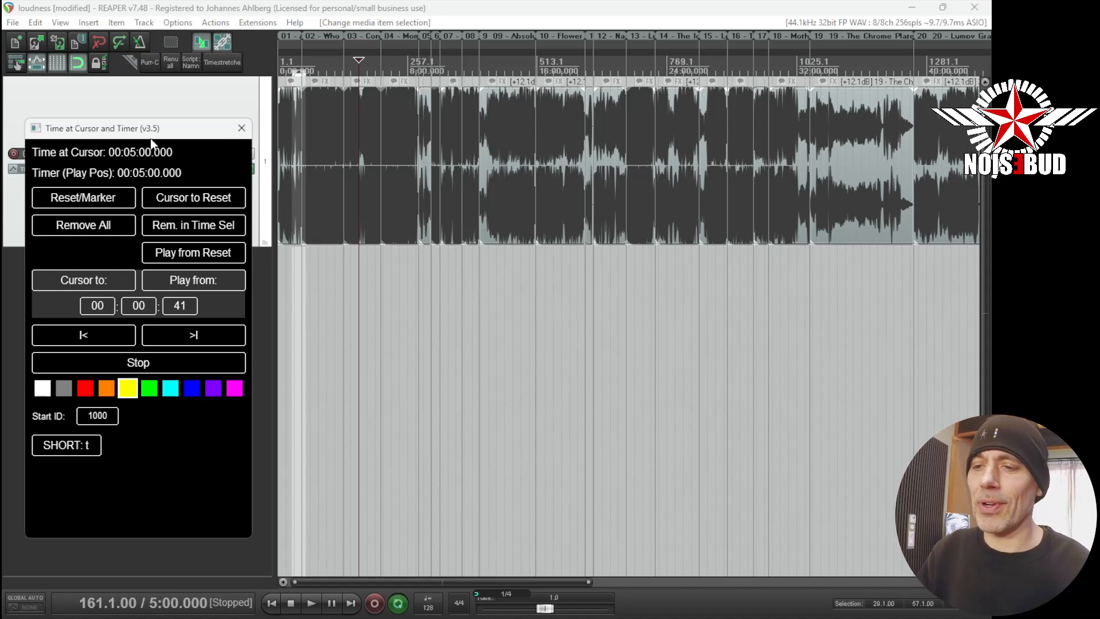
drag(186, 131, 181, 124)
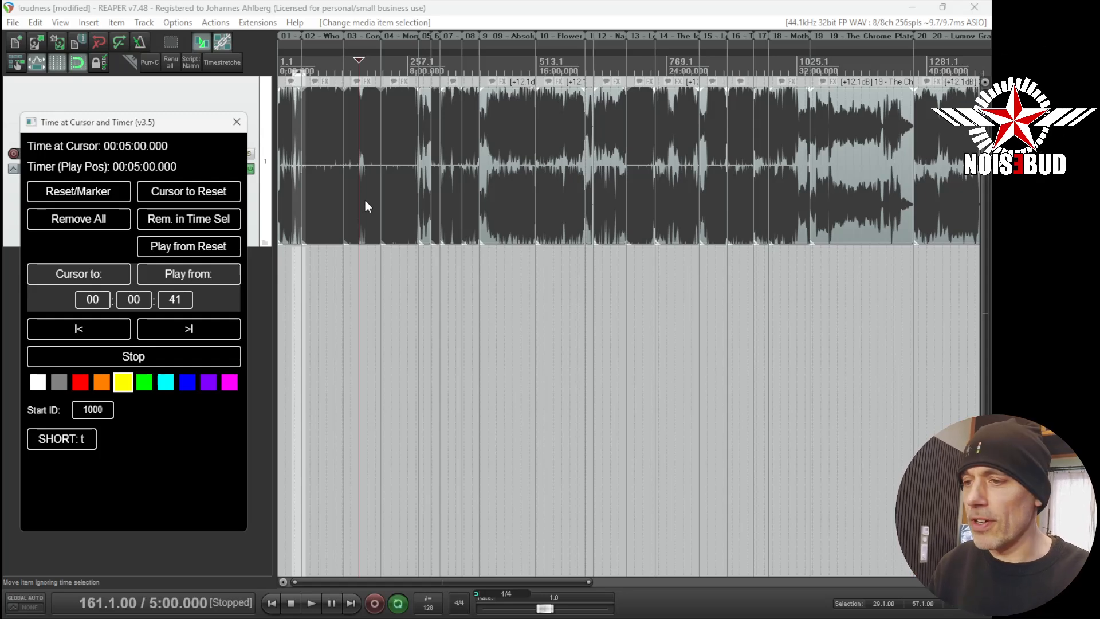
- Place the edit cursor at the start of the 05 - Telephone Conversation item and add a reset marker there
click(418, 253)
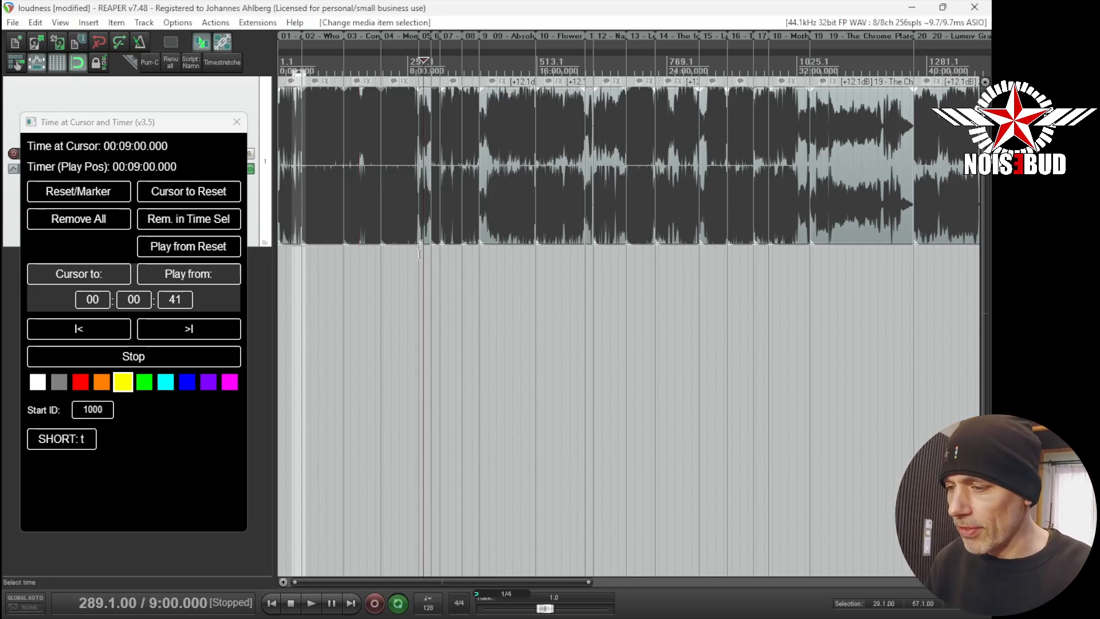
scroll(419, 254, up, 8)
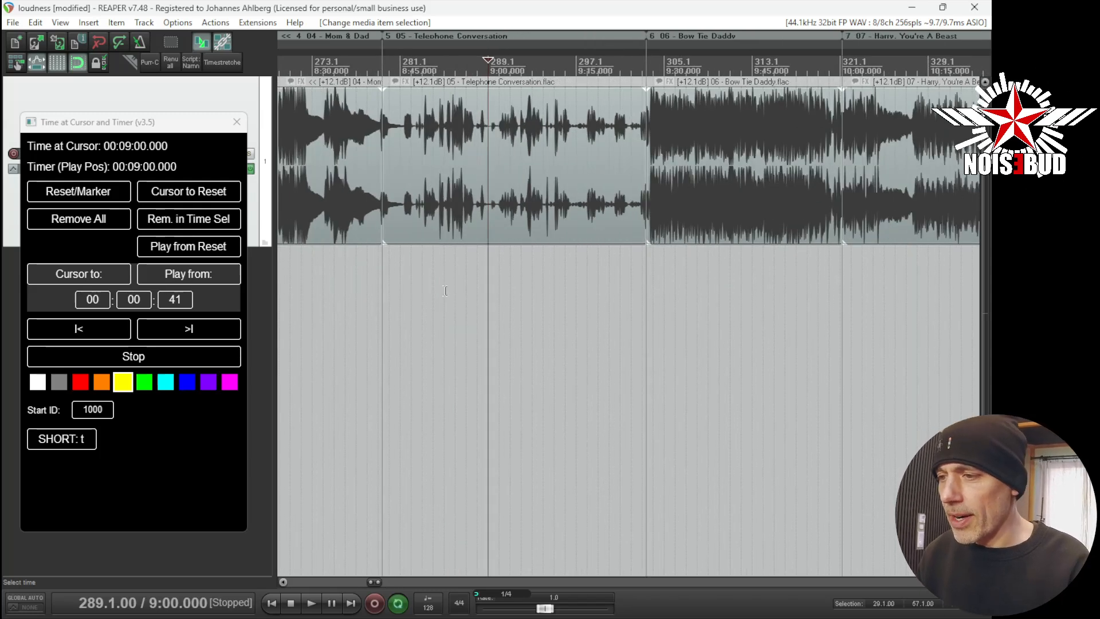
click(380, 290)
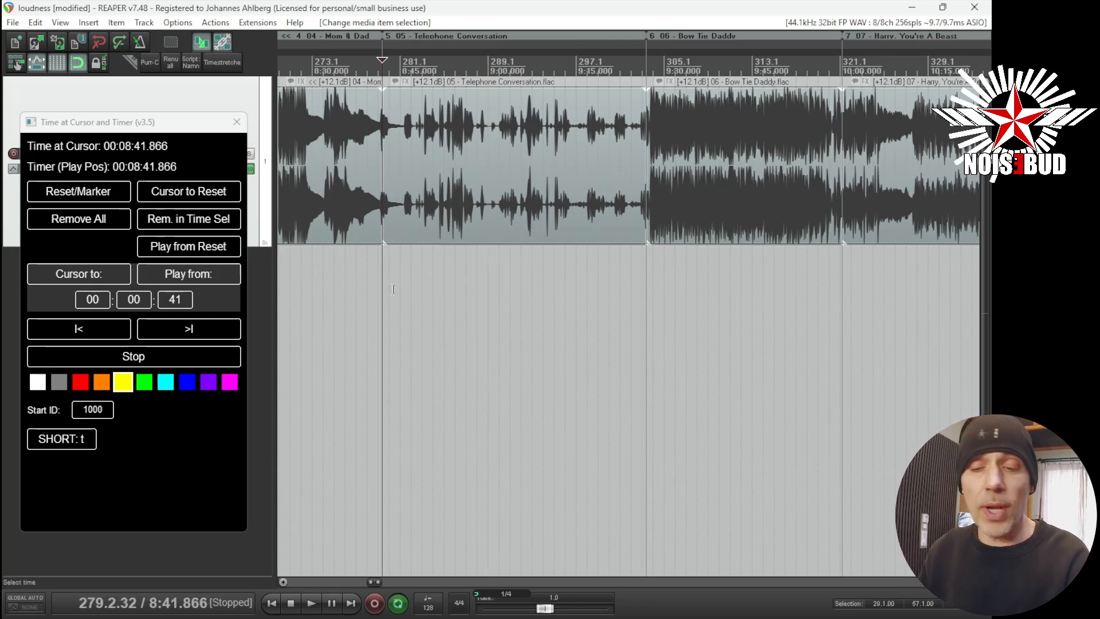
scroll(383, 230, up, 8)
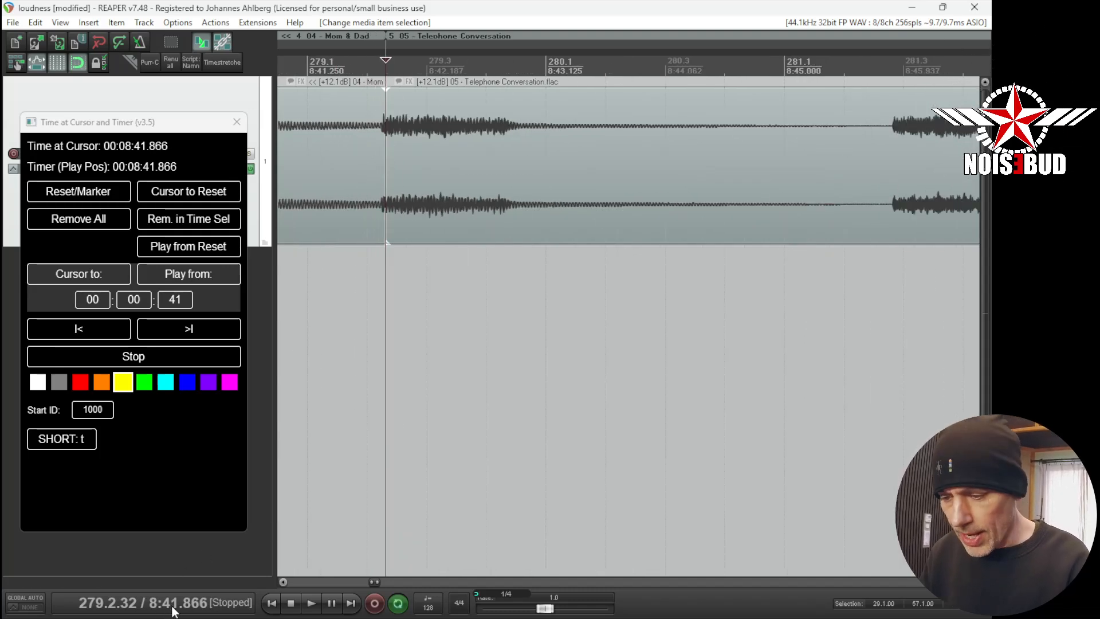
scroll(417, 257, down, 10)
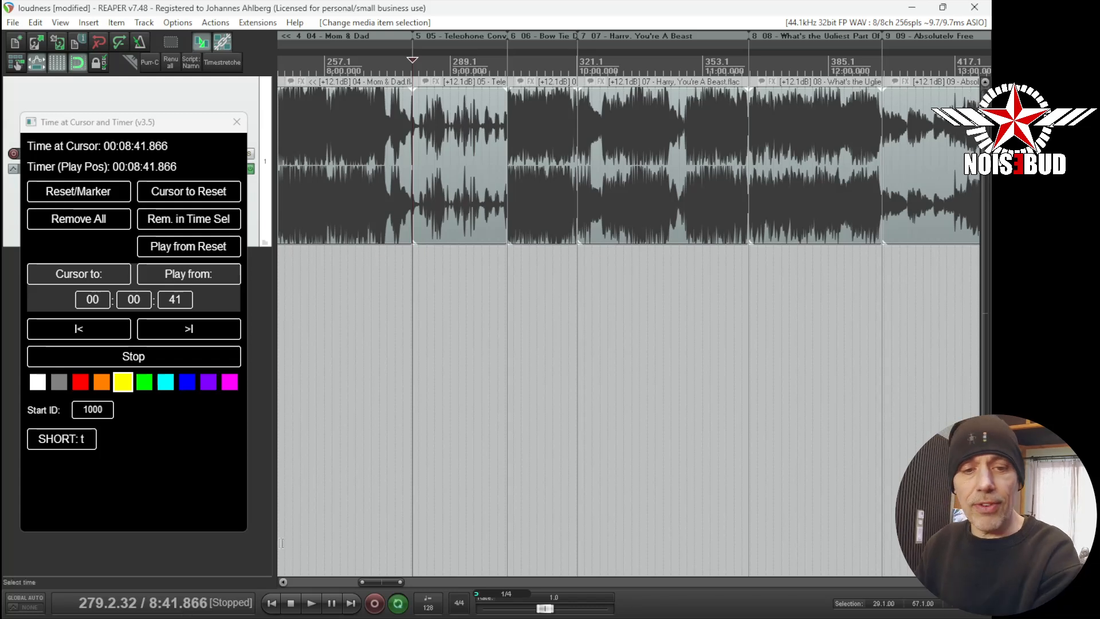
click(435, 284)
click(453, 282)
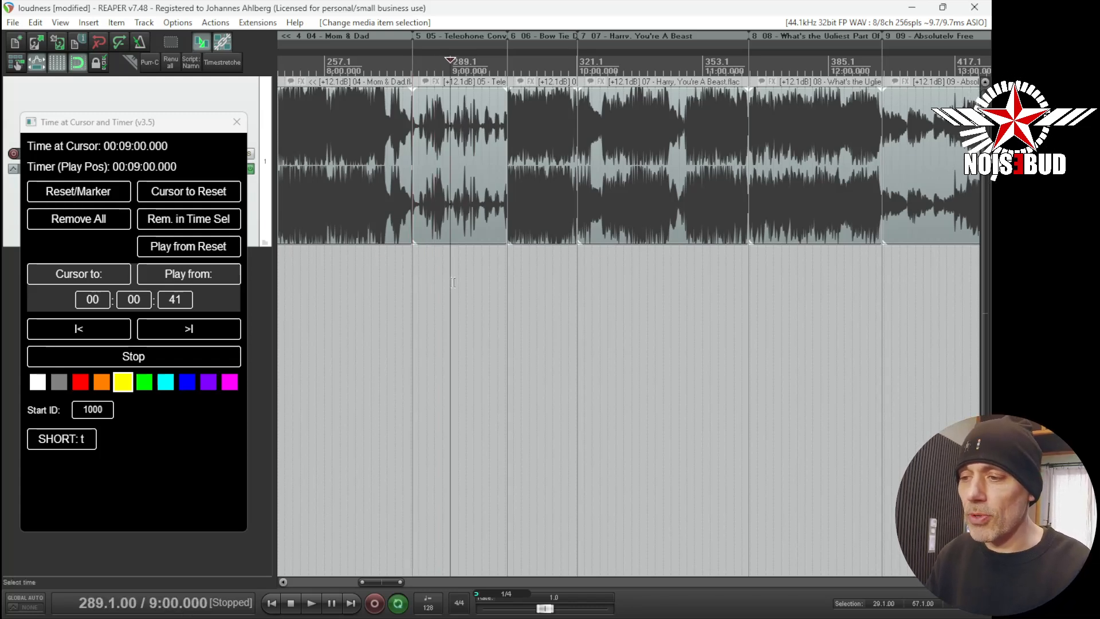
click(414, 271)
click(112, 193)
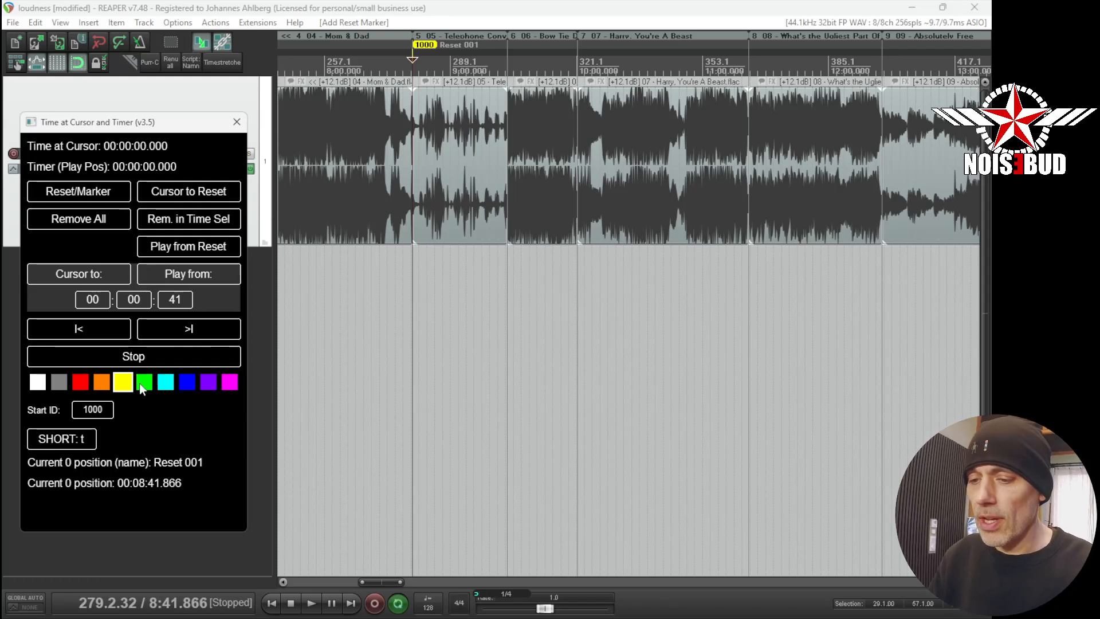
- Set the script's time offset to 00:00:15 and move the cursor that far past the reset point
click(135, 299)
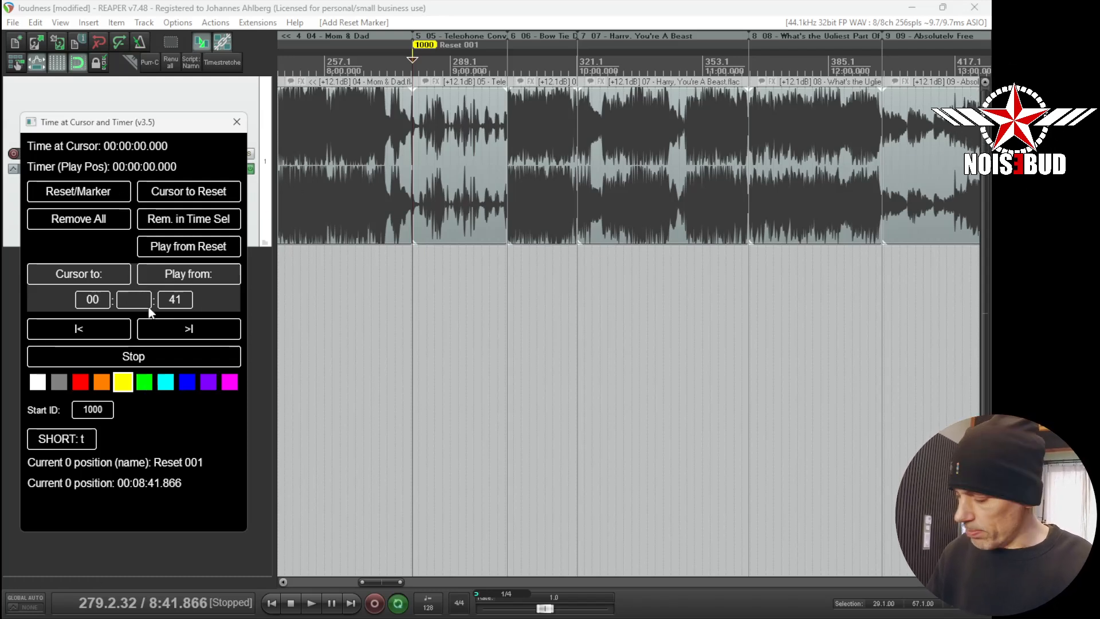
text(15)
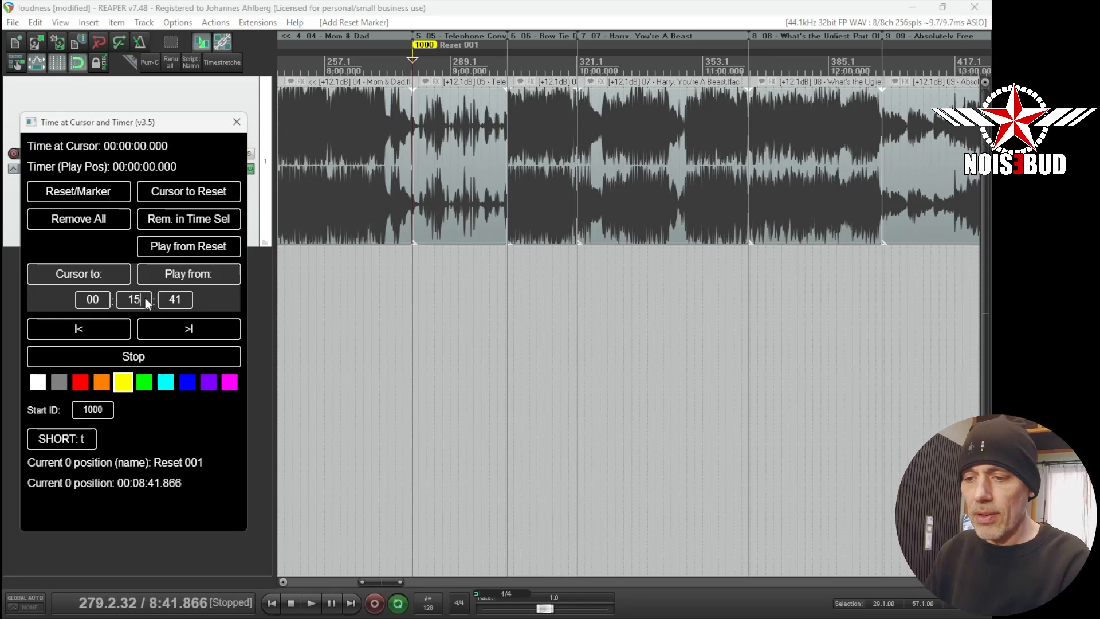
click(181, 299)
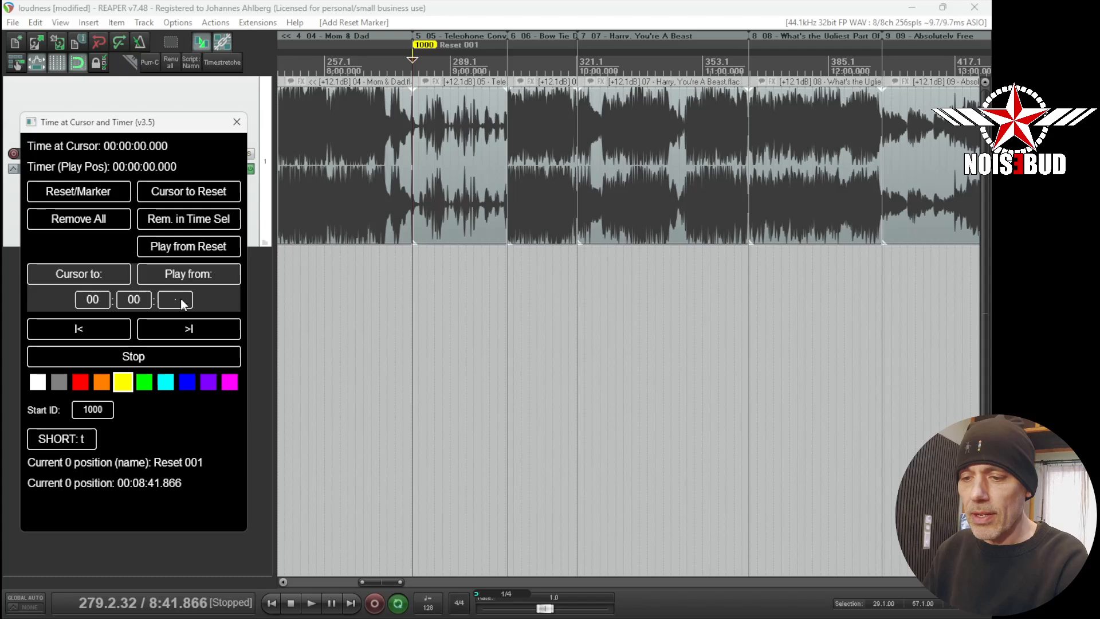
click(105, 272)
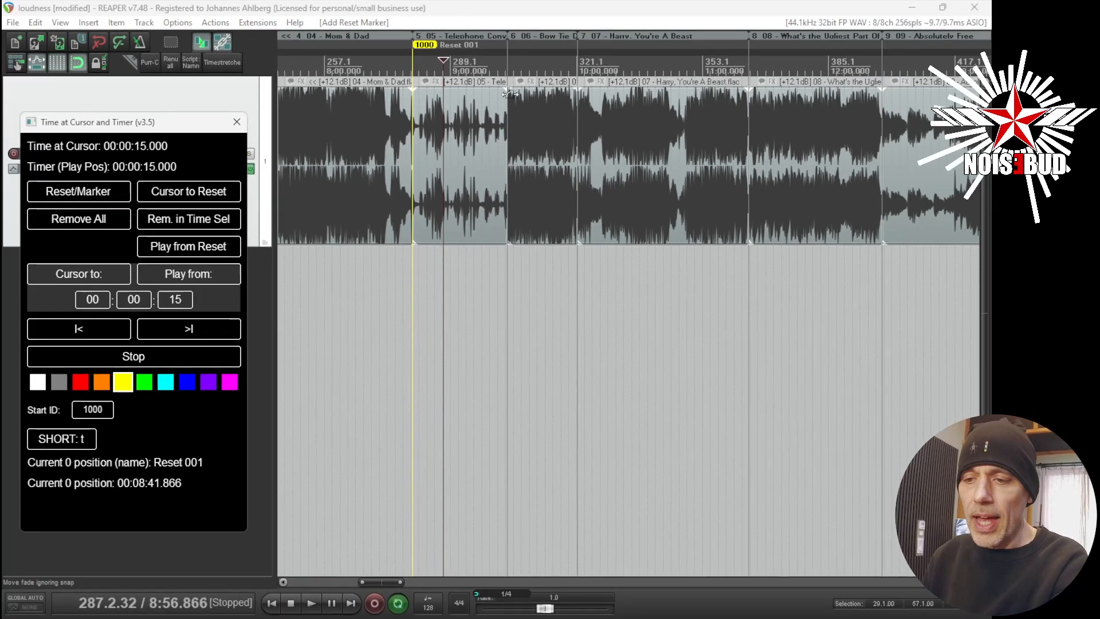
- Add three more reset markers, two inside the 04 - Mom & Dad item and one inside 06 - Bow Tie Daddy
click(364, 125)
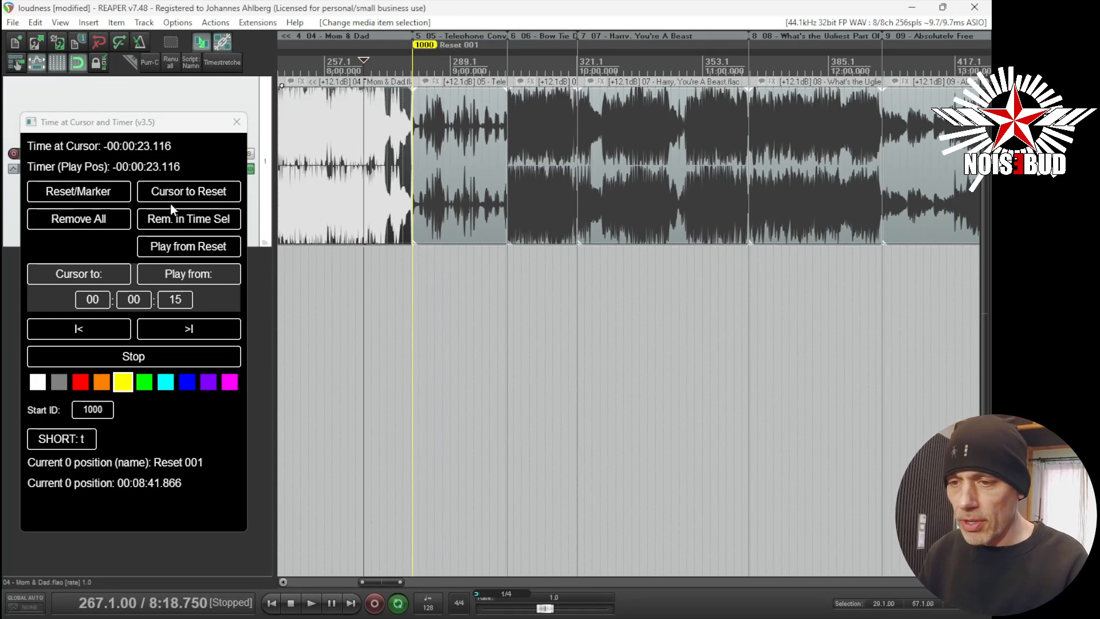
click(75, 199)
click(301, 139)
click(112, 189)
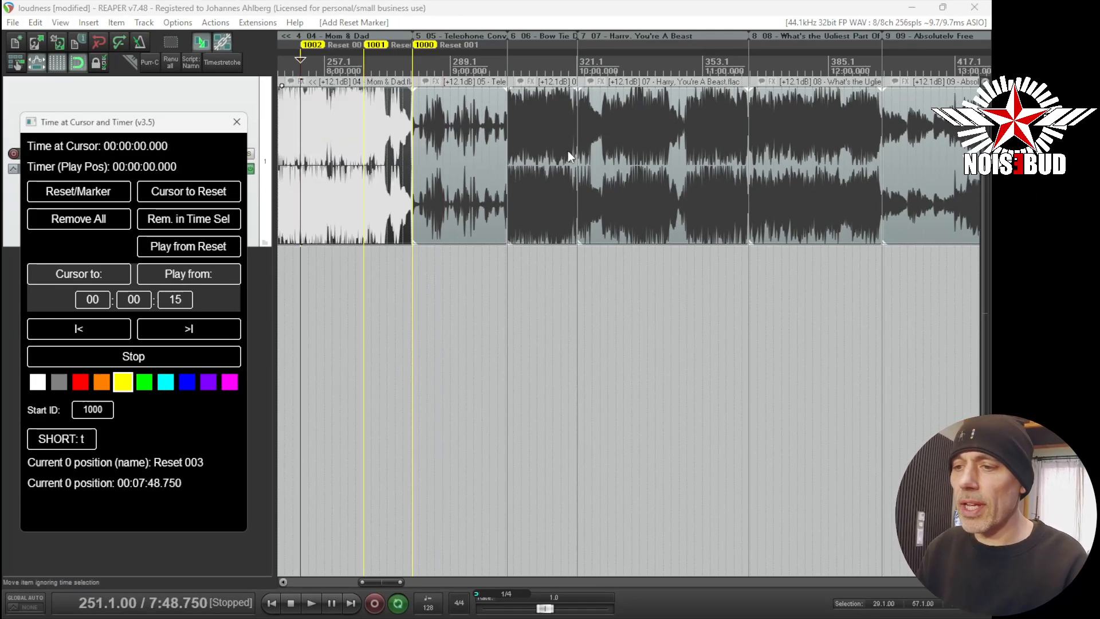
click(529, 143)
key(t)
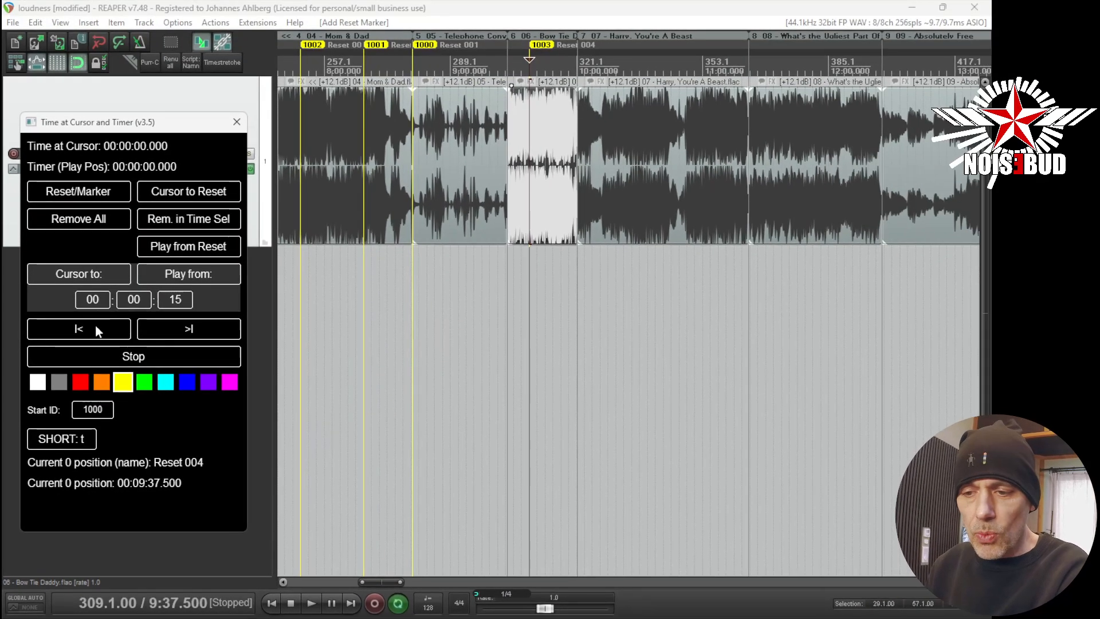
- Step back through the previous reset markers and then forward again to the latest one
click(94, 323)
click(101, 325)
click(102, 325)
click(102, 325)
click(101, 325)
click(101, 325)
click(101, 325)
click(101, 325)
click(101, 325)
click(102, 325)
click(101, 325)
click(101, 324)
click(101, 324)
click(102, 325)
click(101, 324)
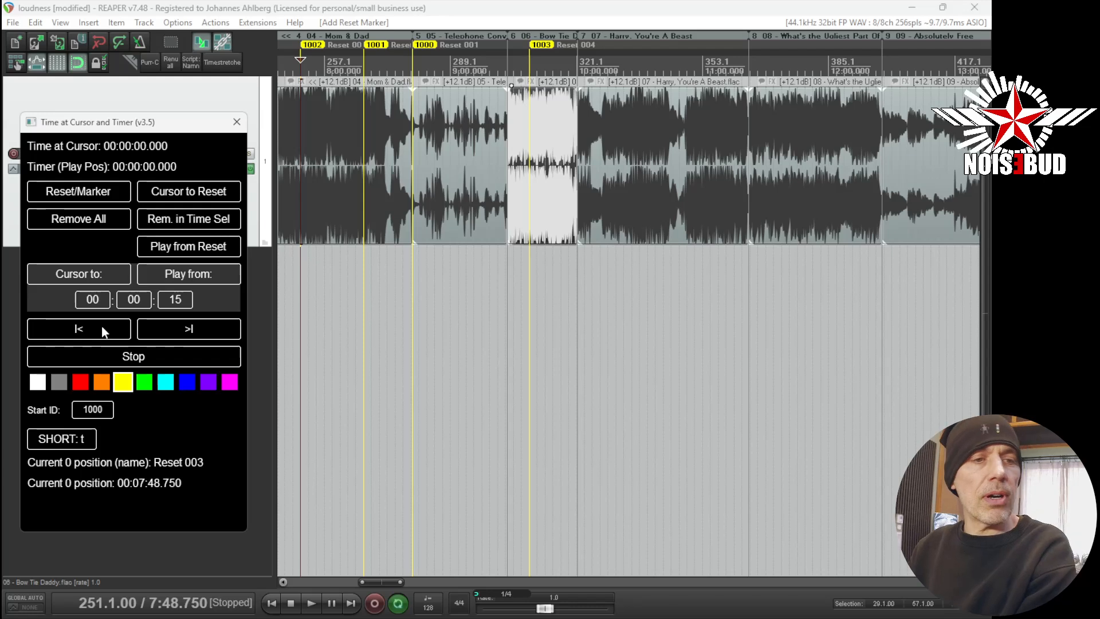
click(164, 329)
click(167, 329)
click(167, 329)
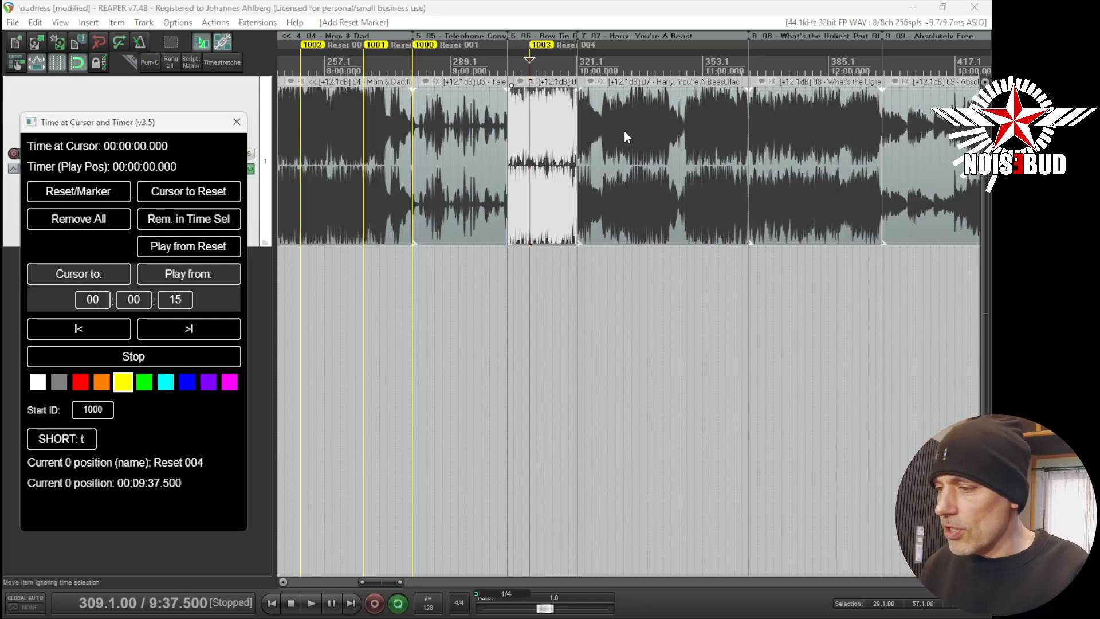
- Add a reset marker at the boundary where the 07 - Harry, You're A Beast item starts
scroll(641, 171, up, 10)
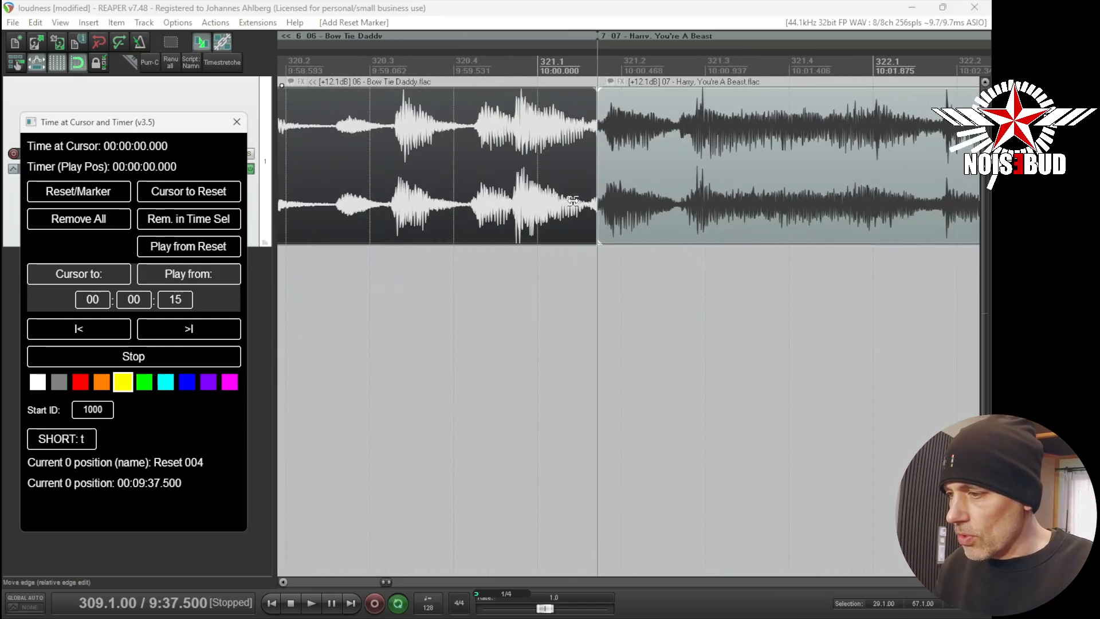
click(597, 203)
scroll(598, 203, up, 3)
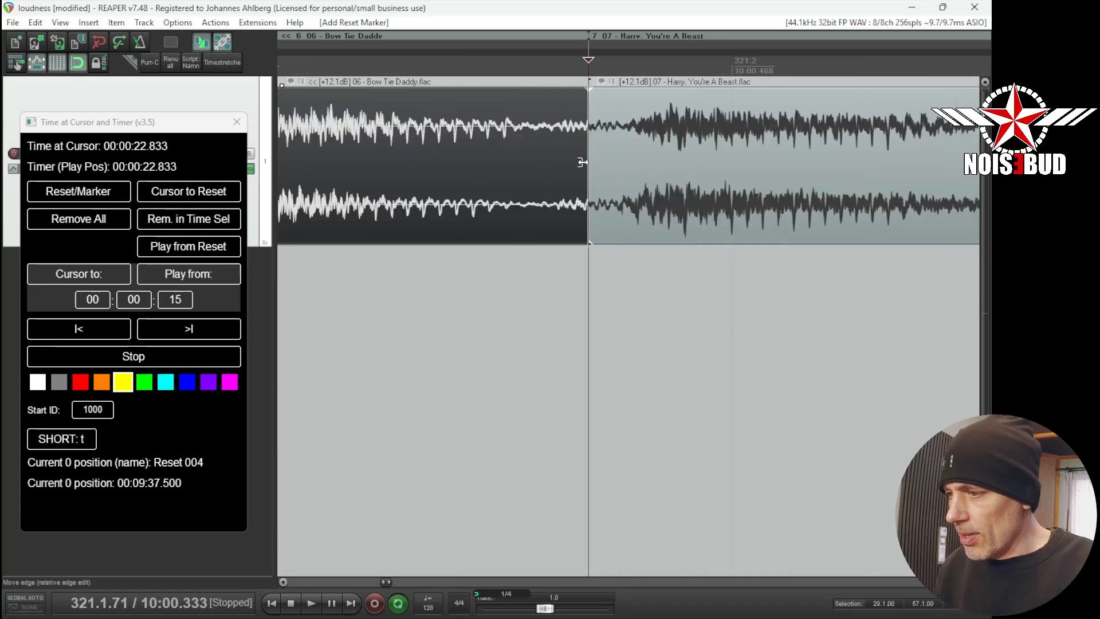
click(102, 190)
- Set the offset's seconds to 2 and move the cursor 2 seconds past the new reset point
click(176, 299)
text(2)
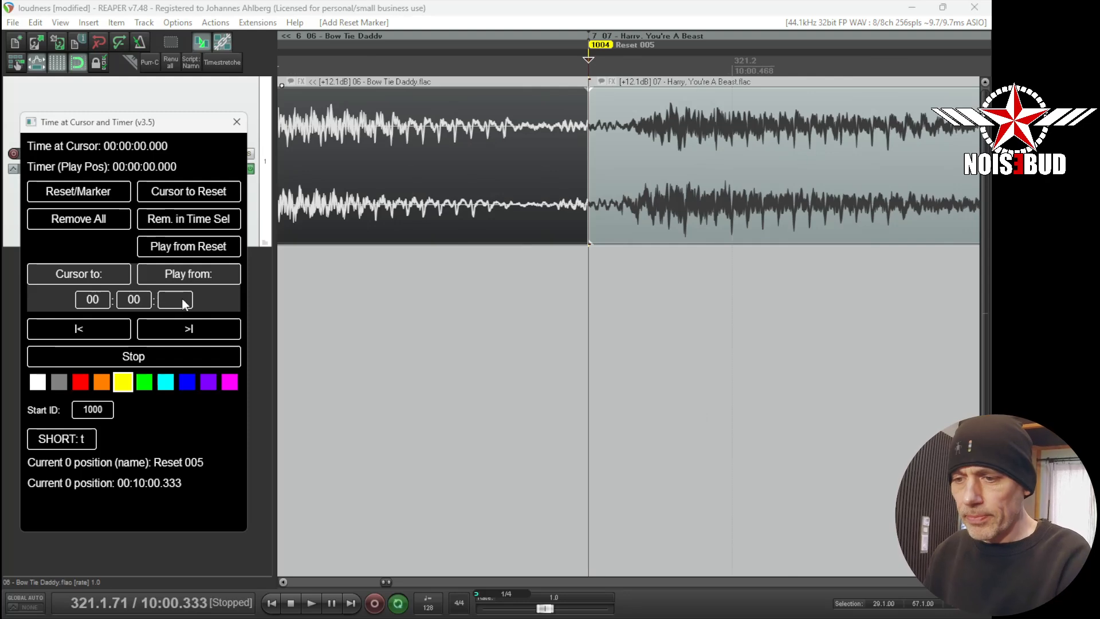
click(105, 273)
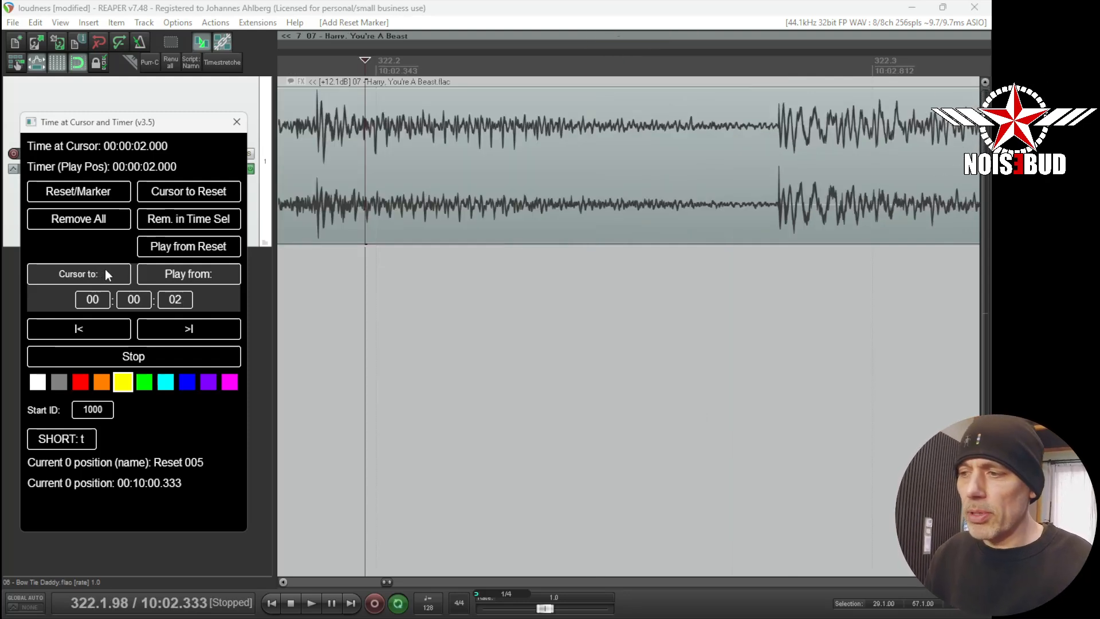
- Move the 07 - Harry, You're A Beast item to the right and then back to its reset marker
scroll(387, 143, down, 8)
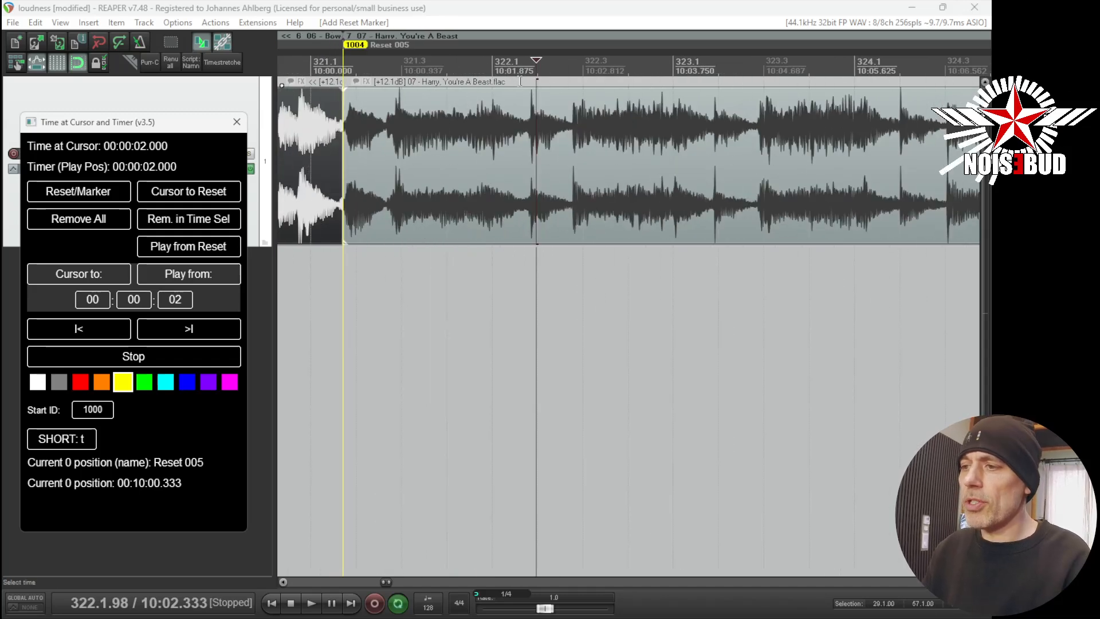
drag(449, 146, 633, 150)
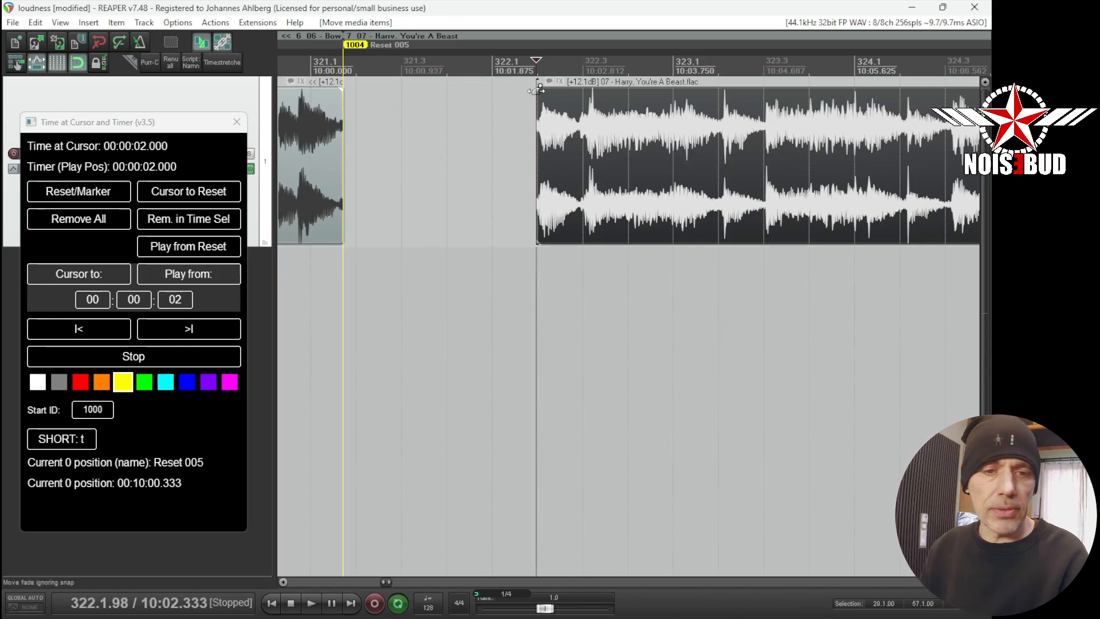
drag(584, 129, 395, 133)
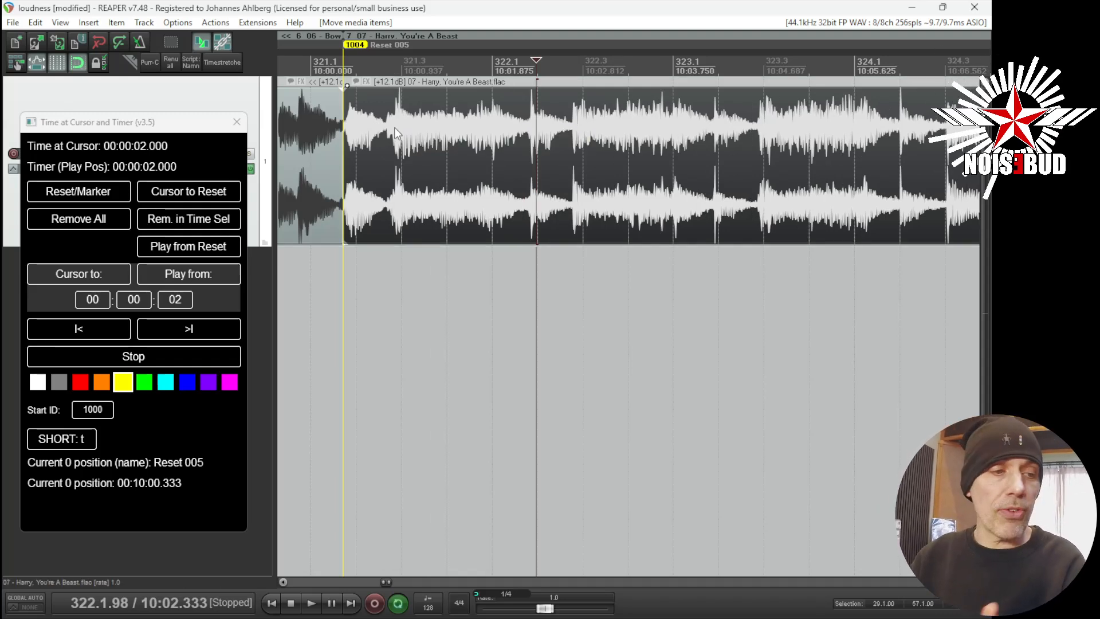
scroll(445, 125, down, 5)
scroll(446, 125, down, 6)
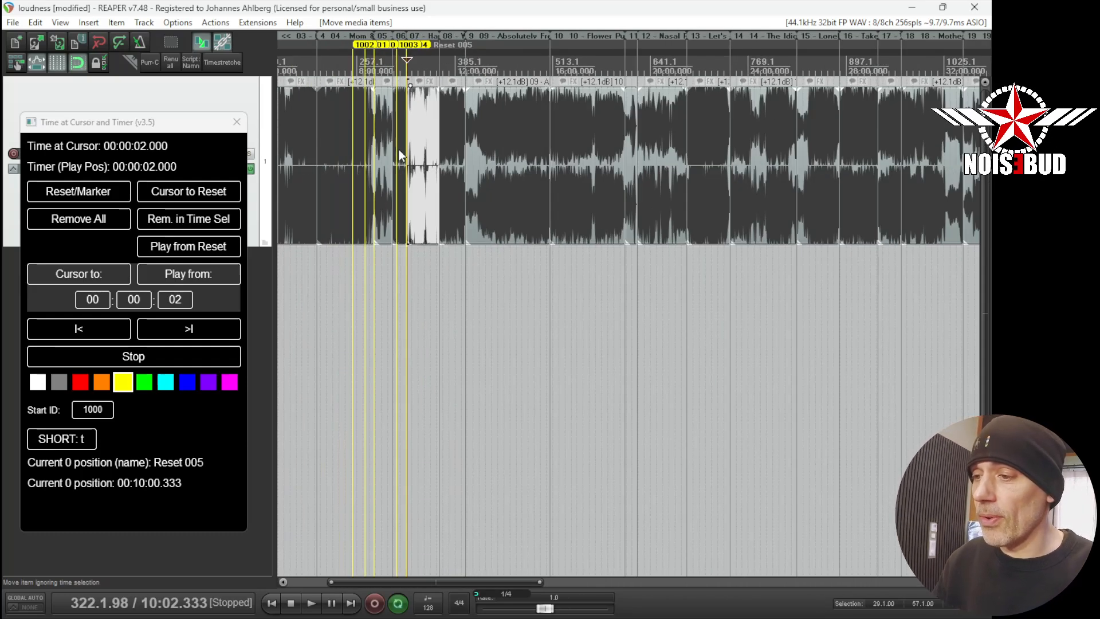
scroll(383, 142, up, 3)
scroll(432, 137, up, 3)
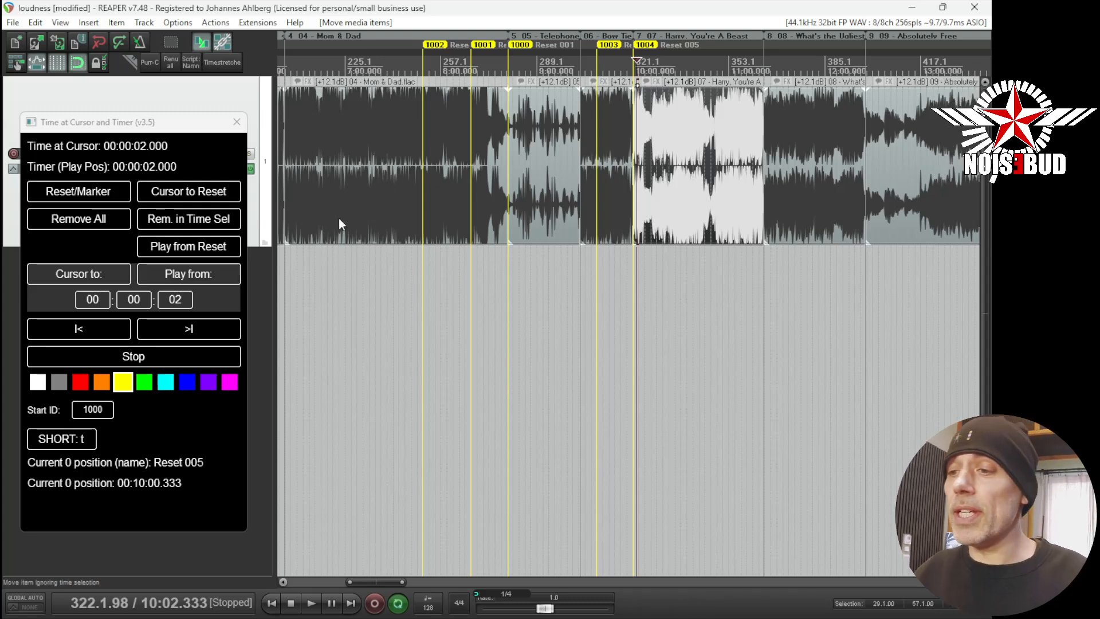
- Set the script's time fields to 00:01:23
click(133, 301)
click(174, 301)
click(143, 301)
click(173, 303)
click(145, 303)
click(96, 303)
click(132, 303)
click(125, 301)
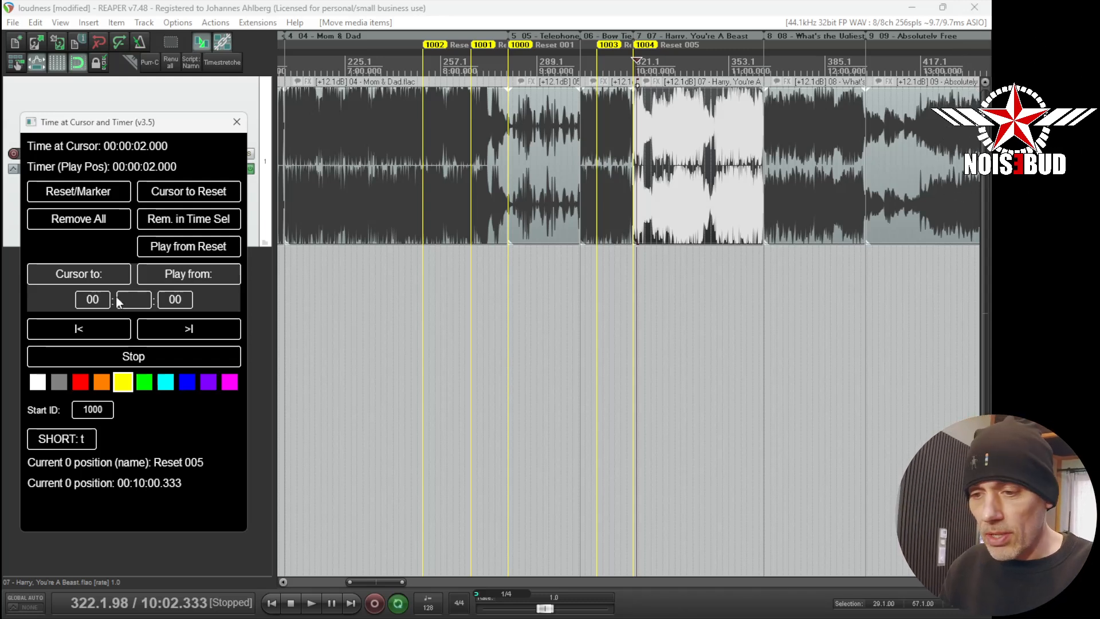
click(171, 301)
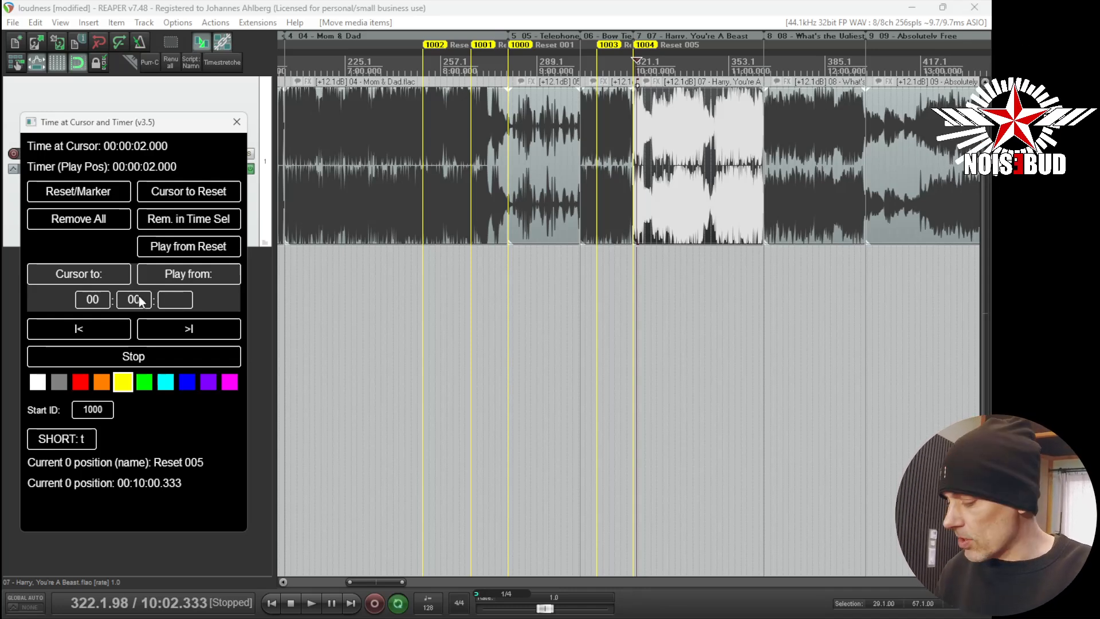
click(141, 298)
text(05)
click(181, 300)
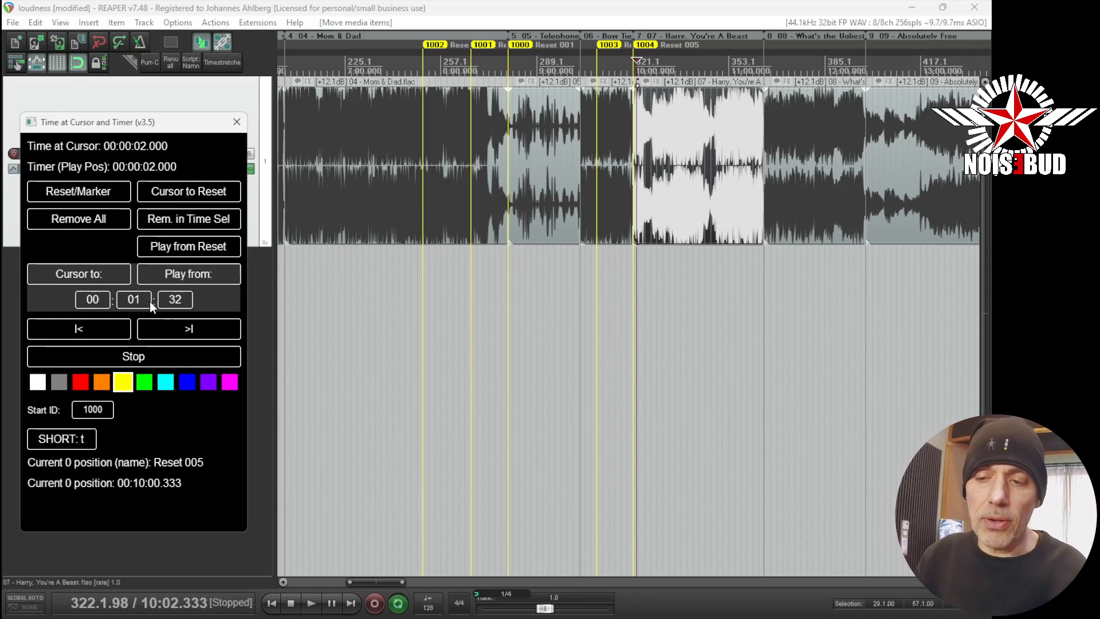
scroll(180, 301, up, 2)
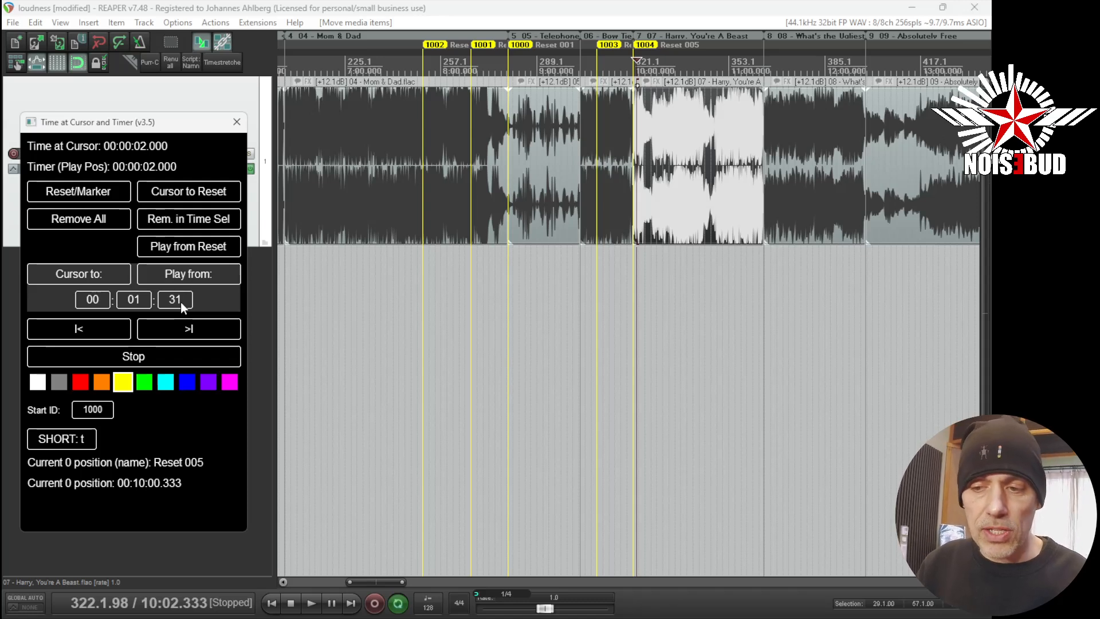
scroll(180, 300, down, 4)
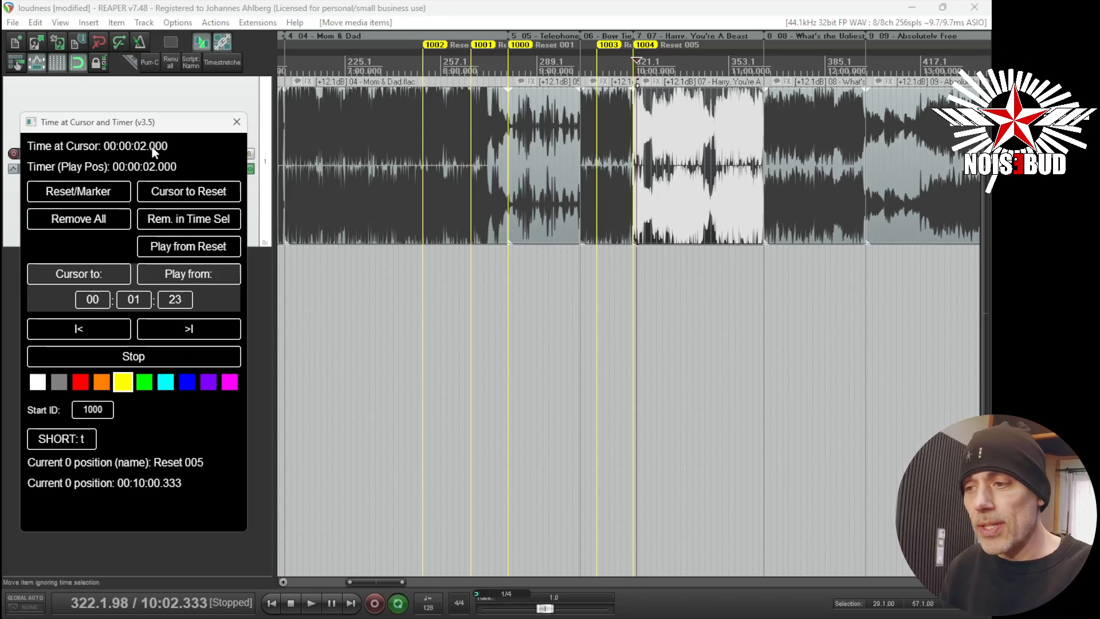
- Undo the recent item moves and the item selection change one at a time
click(36, 23)
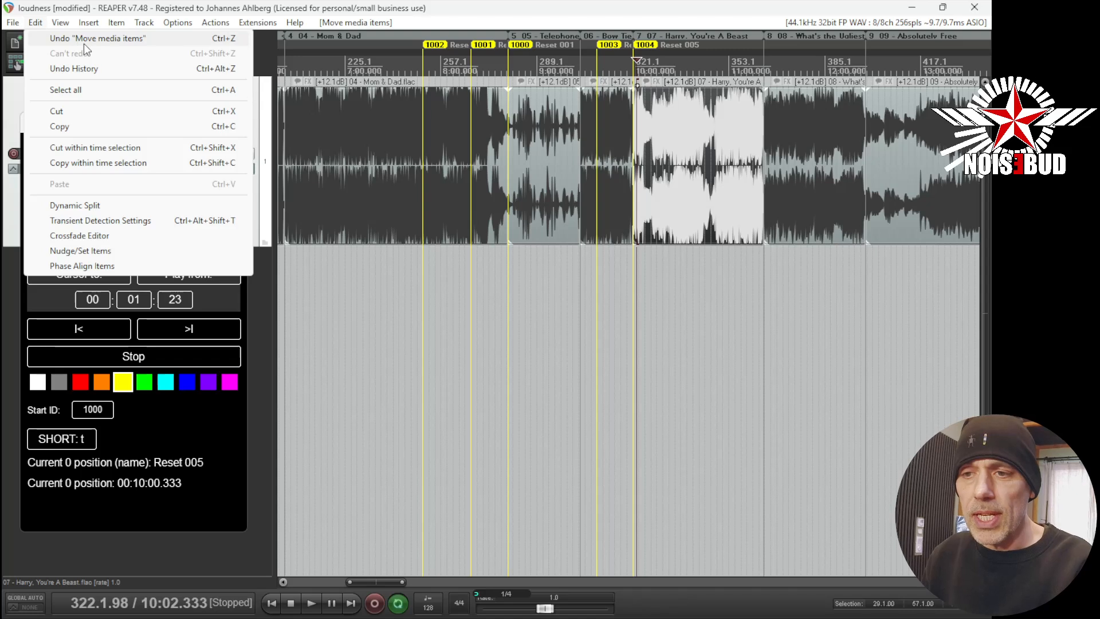
click(85, 39)
click(35, 23)
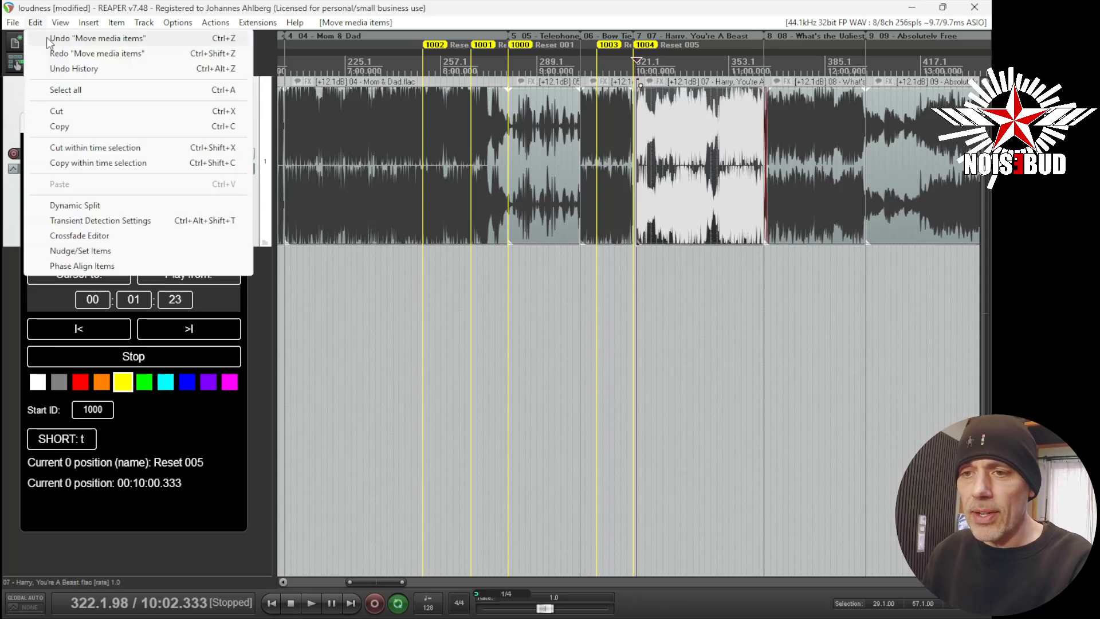
click(85, 39)
click(35, 23)
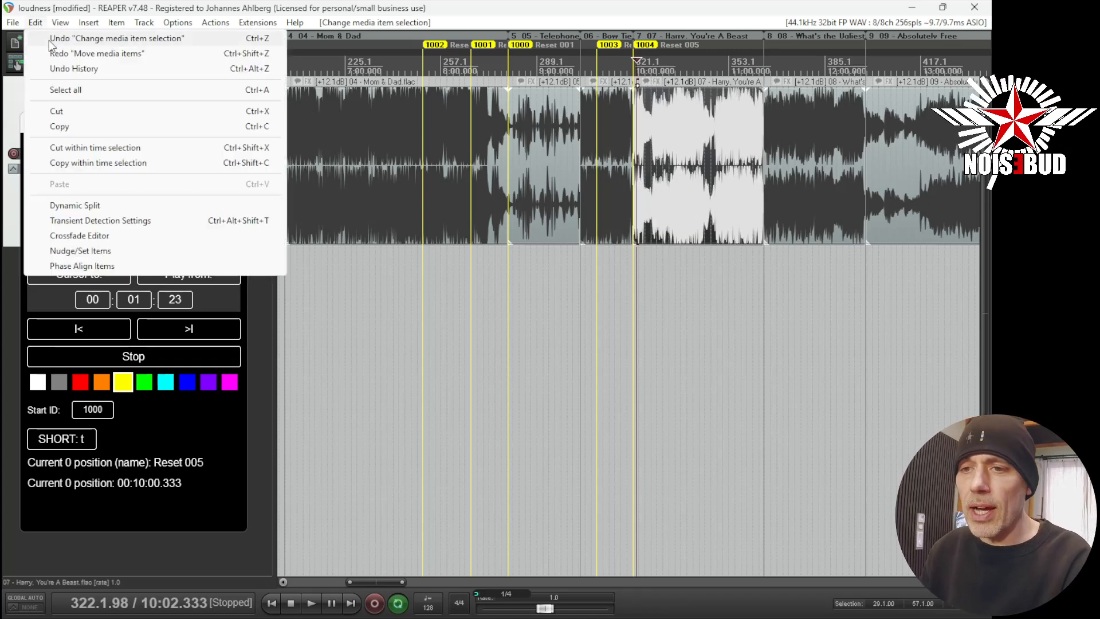
click(86, 39)
- Undo the last several reset marker additions one at a time
click(36, 22)
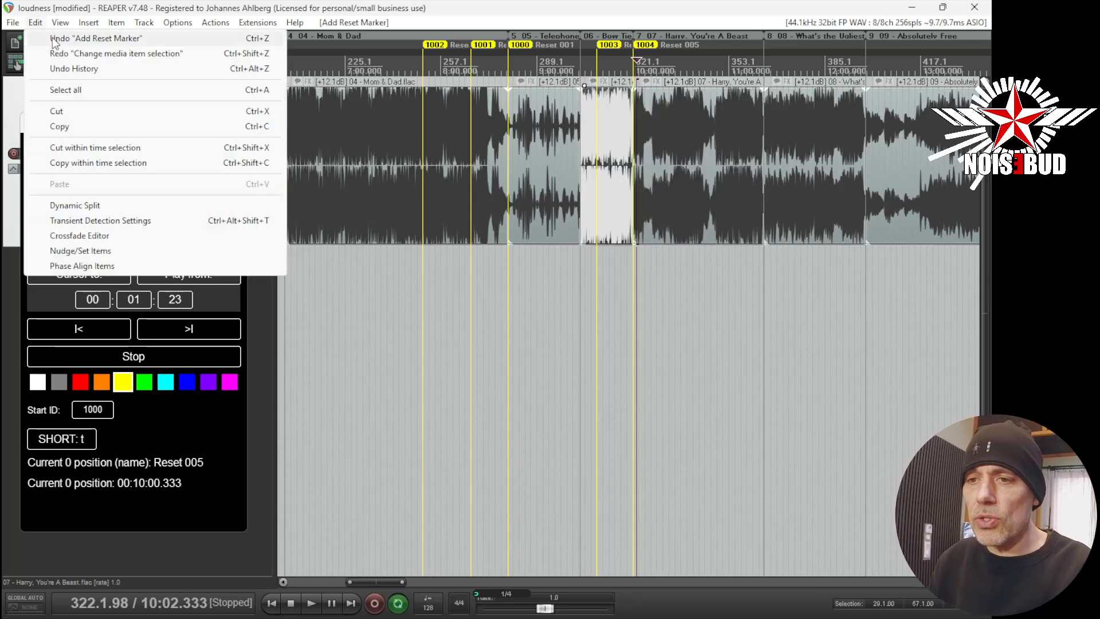
click(63, 41)
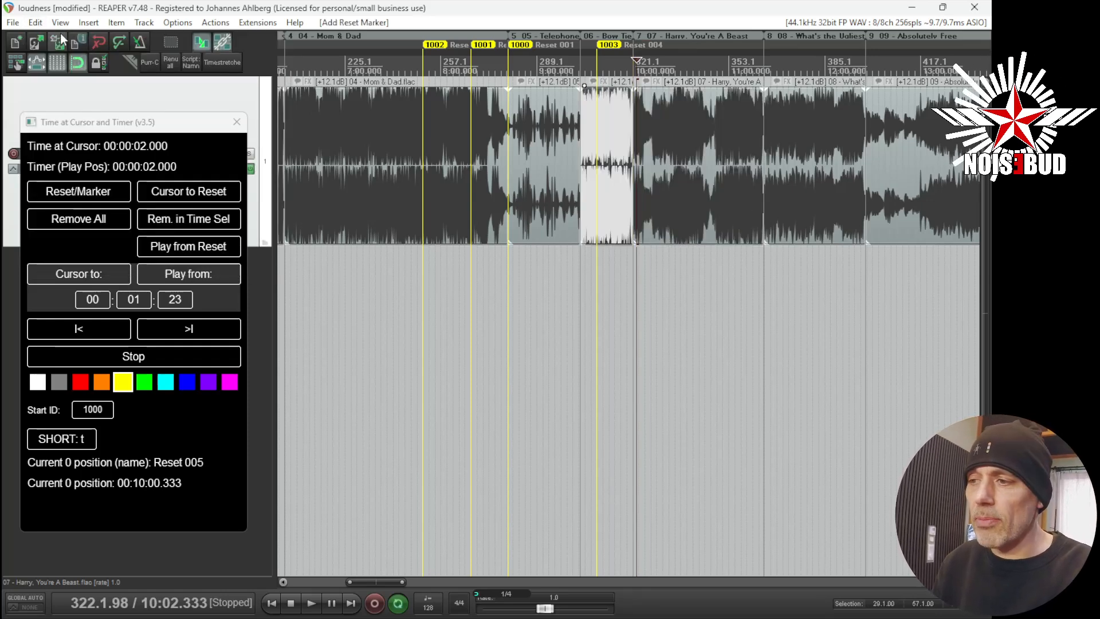
click(36, 23)
click(57, 39)
click(36, 23)
click(55, 39)
click(35, 23)
click(50, 39)
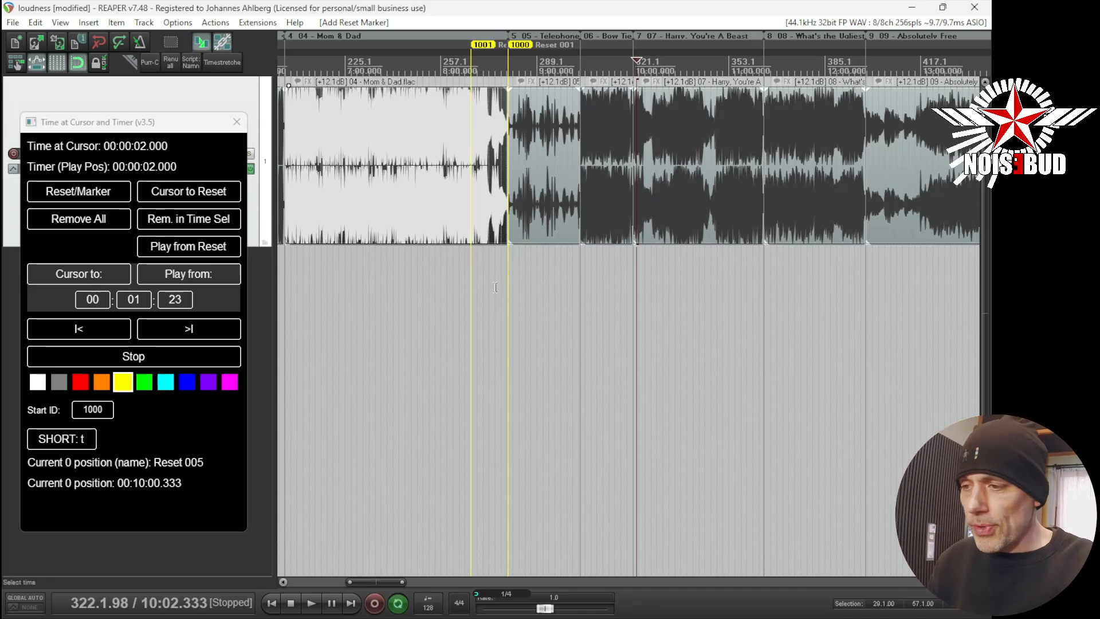
- Add two reset markers near the start of the 04 - Mom & Dad item, using the Reset/Marker button and the t shortcut
click(500, 209)
click(393, 63)
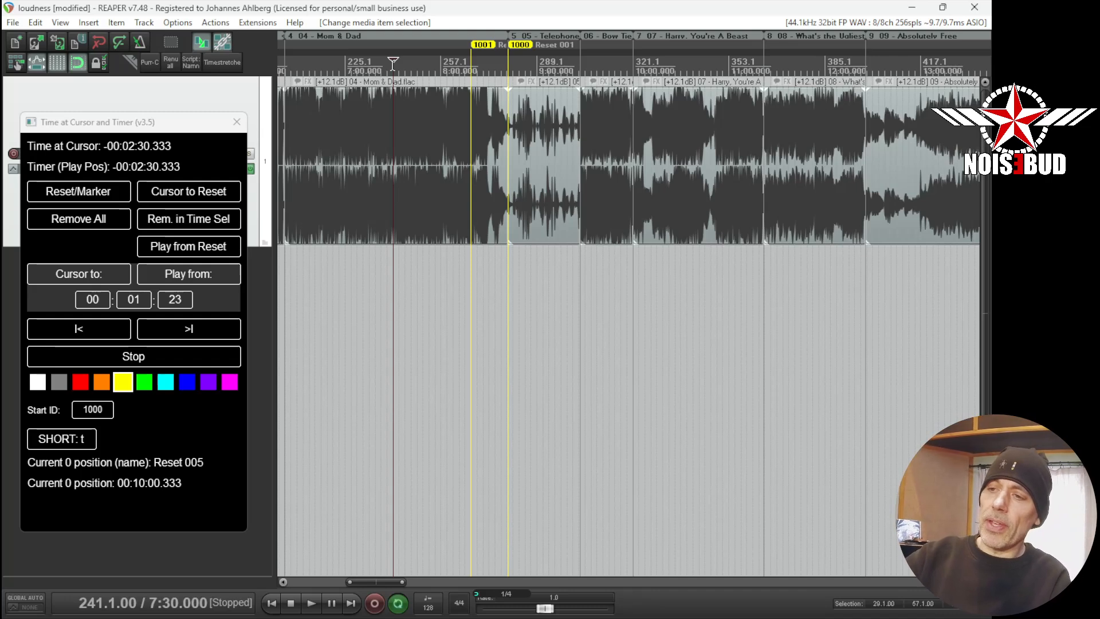
drag(423, 283, 529, 301)
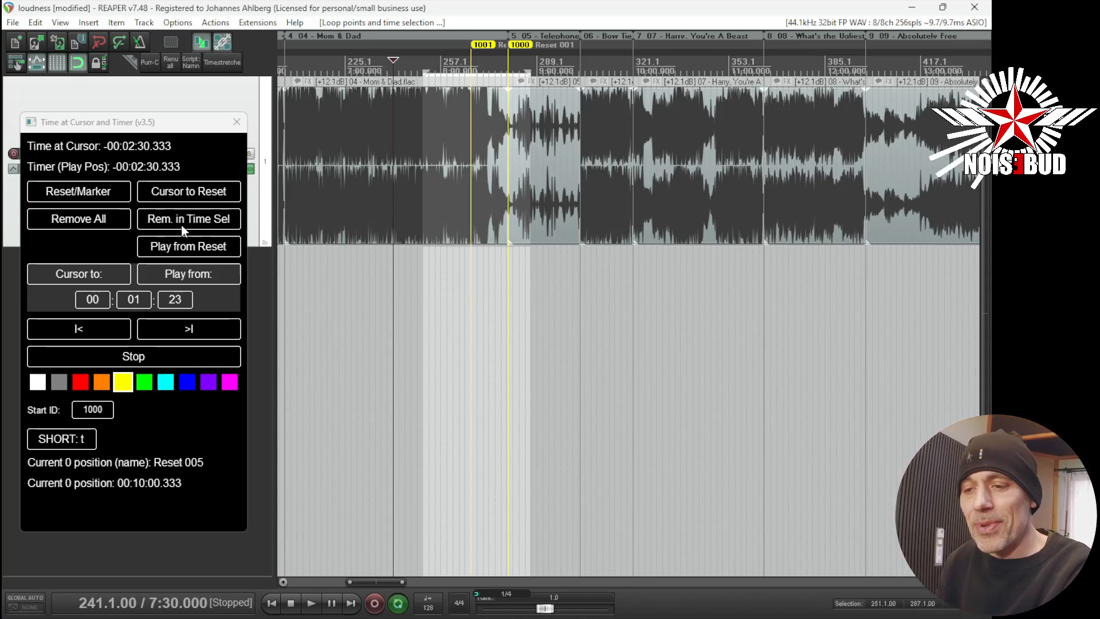
click(309, 126)
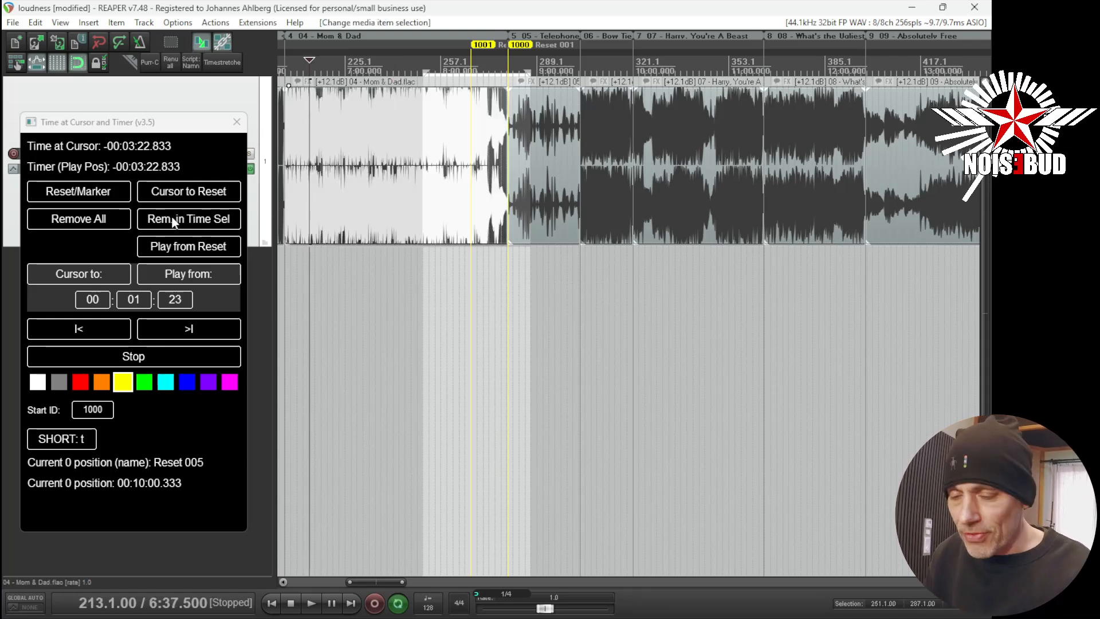
click(106, 191)
click(321, 111)
key(t)
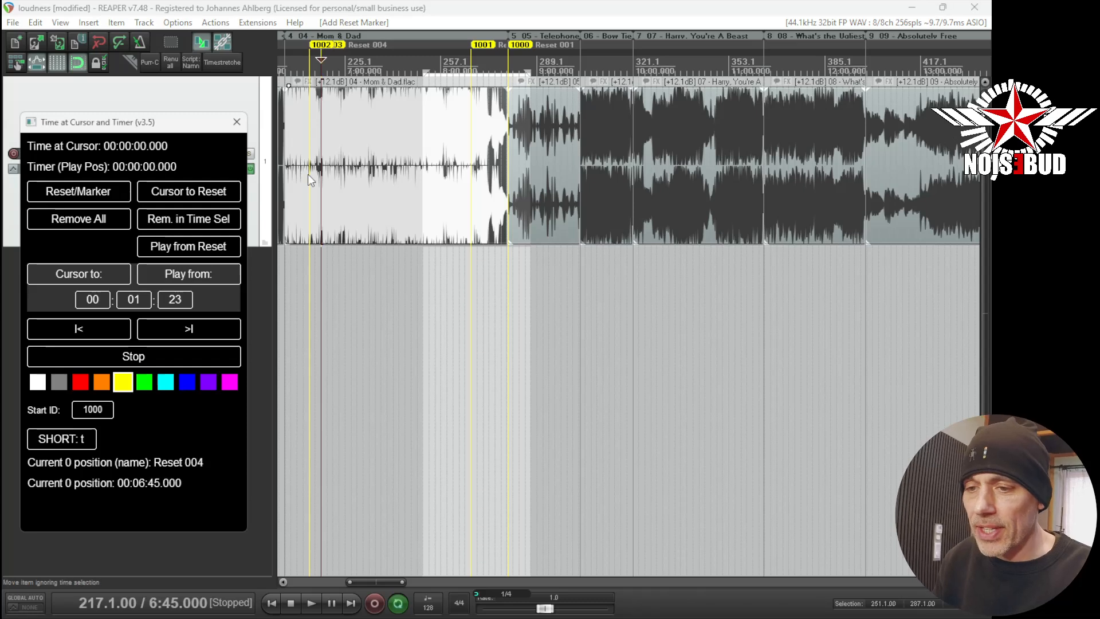
- Add two reset markers at different points inside the 07 - Harry, You're A Beast item
click(647, 113)
click(103, 195)
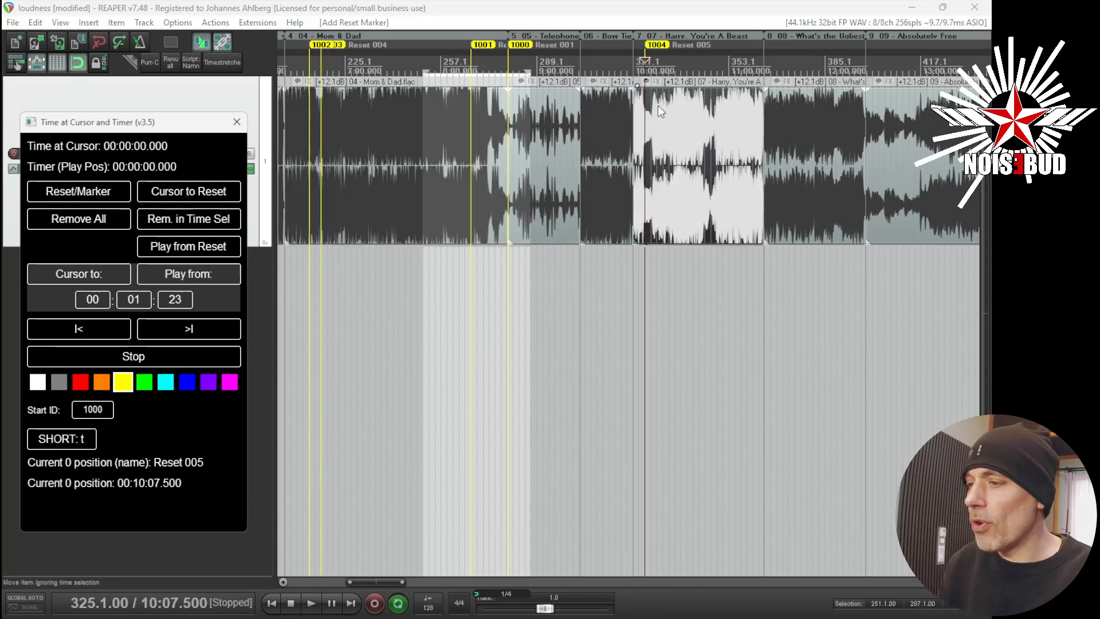
click(687, 143)
click(112, 190)
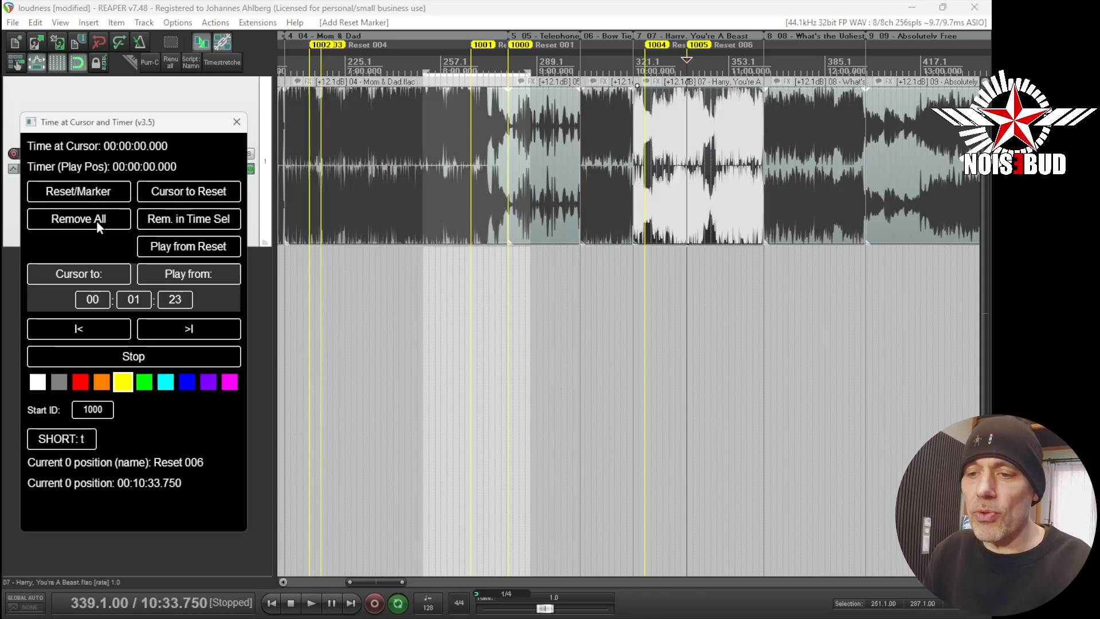
- Remove all reset markers, then undo the removal
click(96, 221)
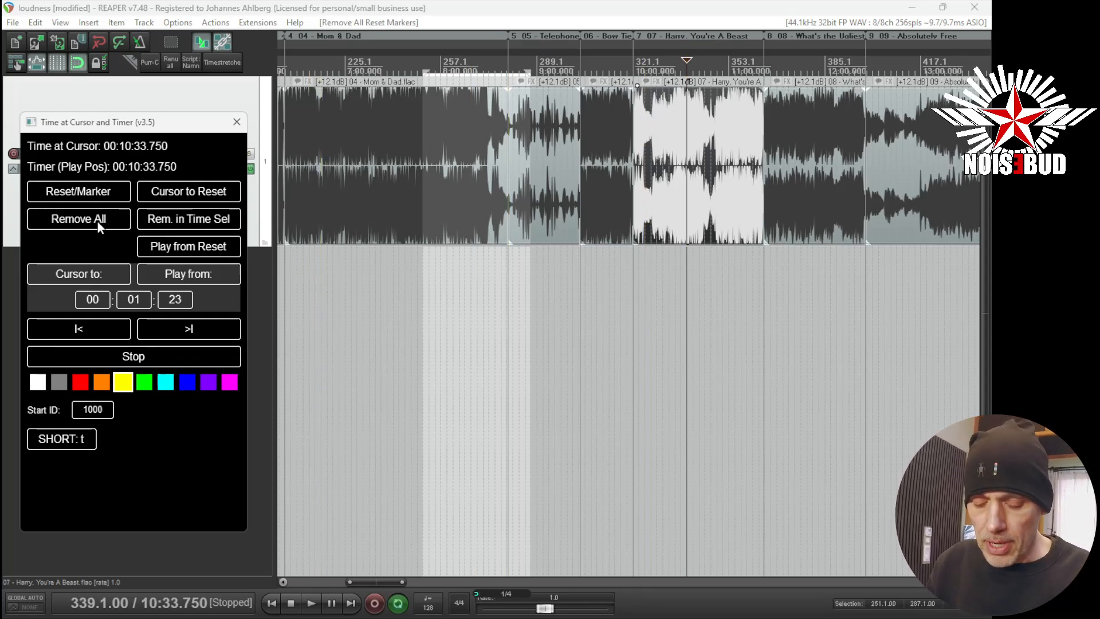
click(280, 211)
key(ctrl+z)
key(ctrl+z)
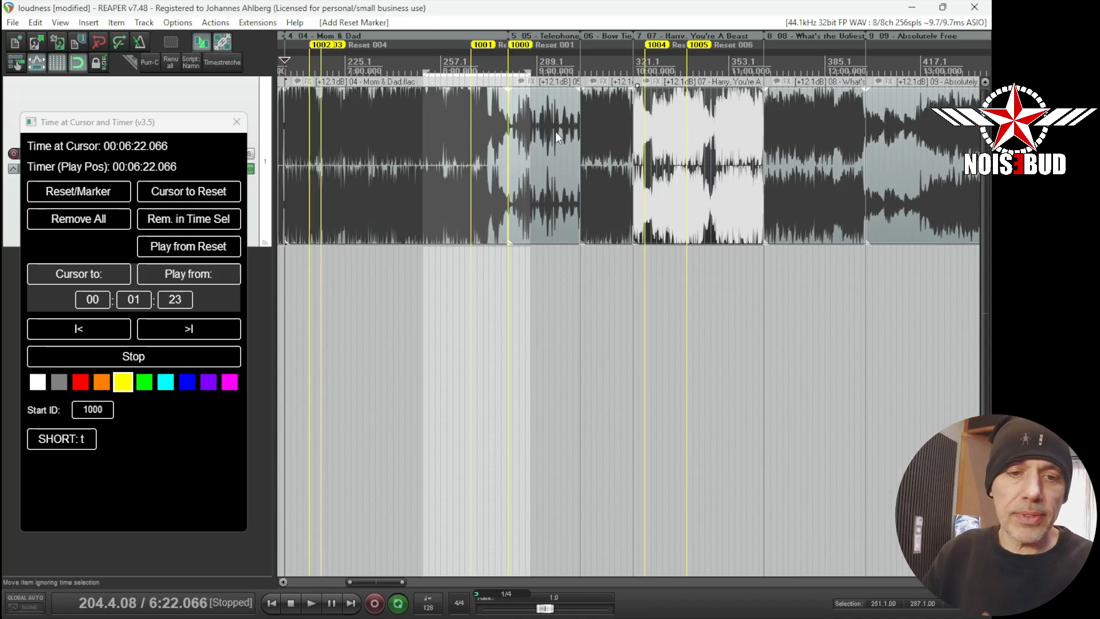
- Select a time range from late in 04 - Mom & Dad into 07 - Harry, You're A Beast and remove the reset markers within it
click(446, 328)
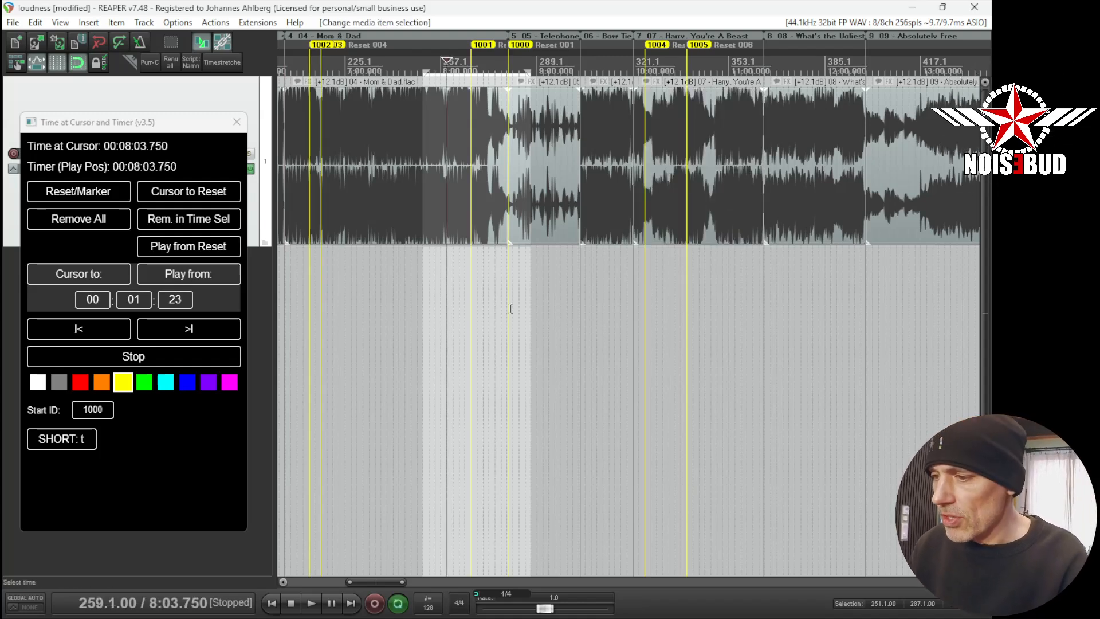
click(532, 295)
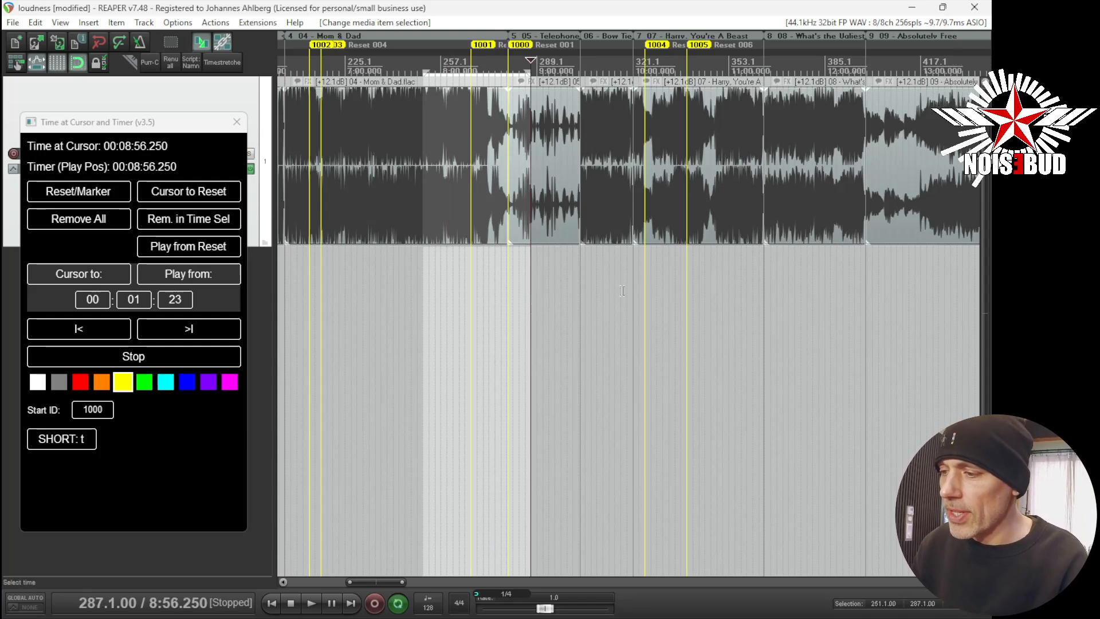
drag(657, 292, 453, 318)
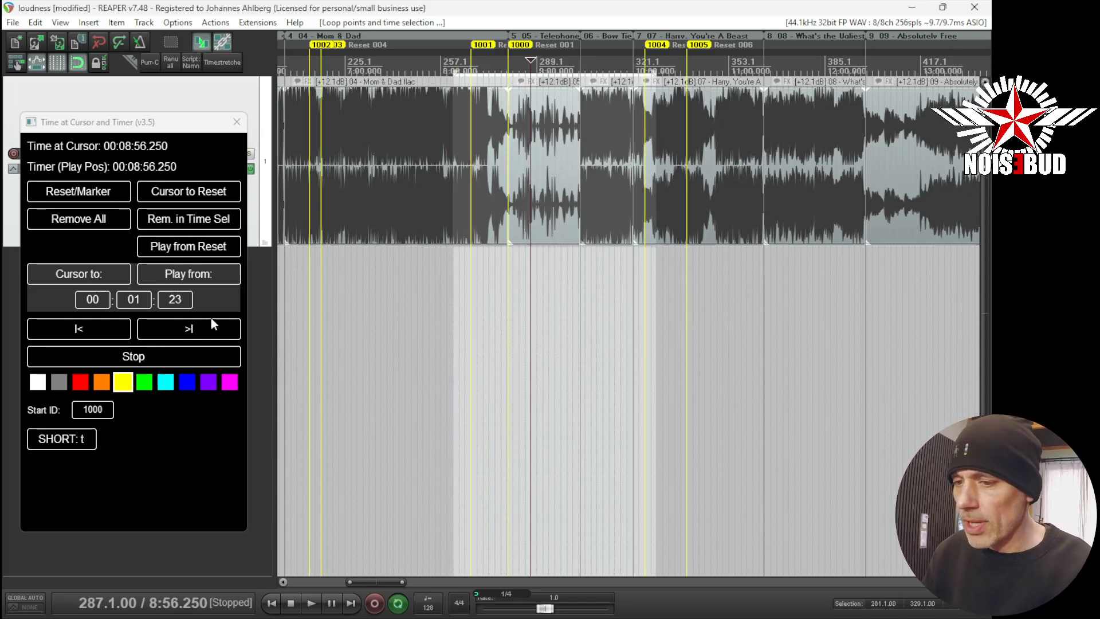
click(215, 219)
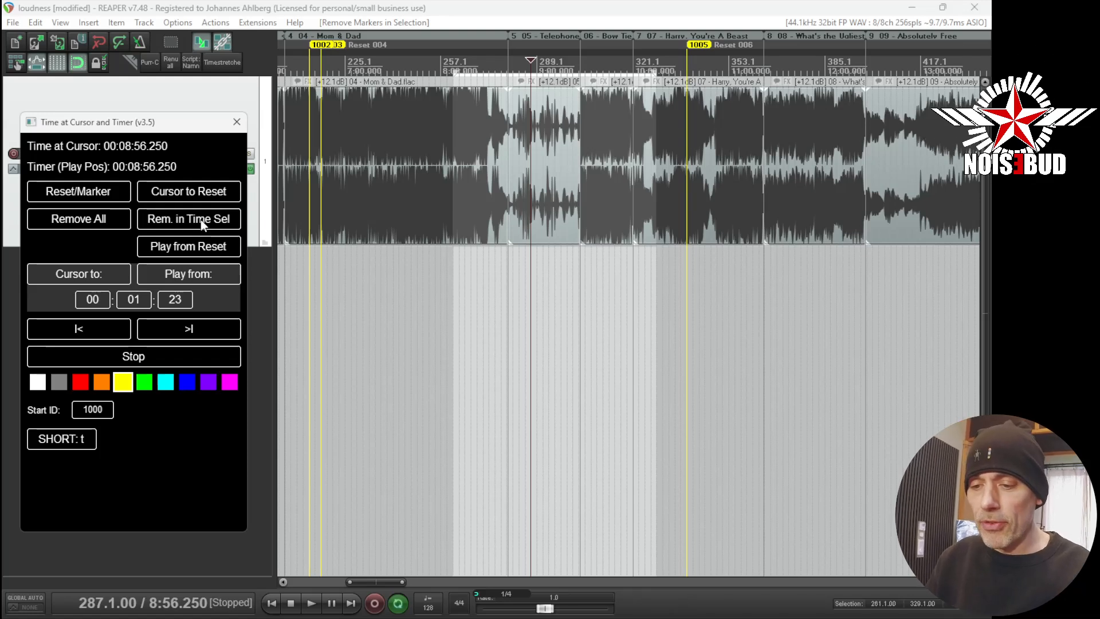
- Pick magenta as the marker colour and add a reset marker at 7:30
click(102, 383)
click(392, 60)
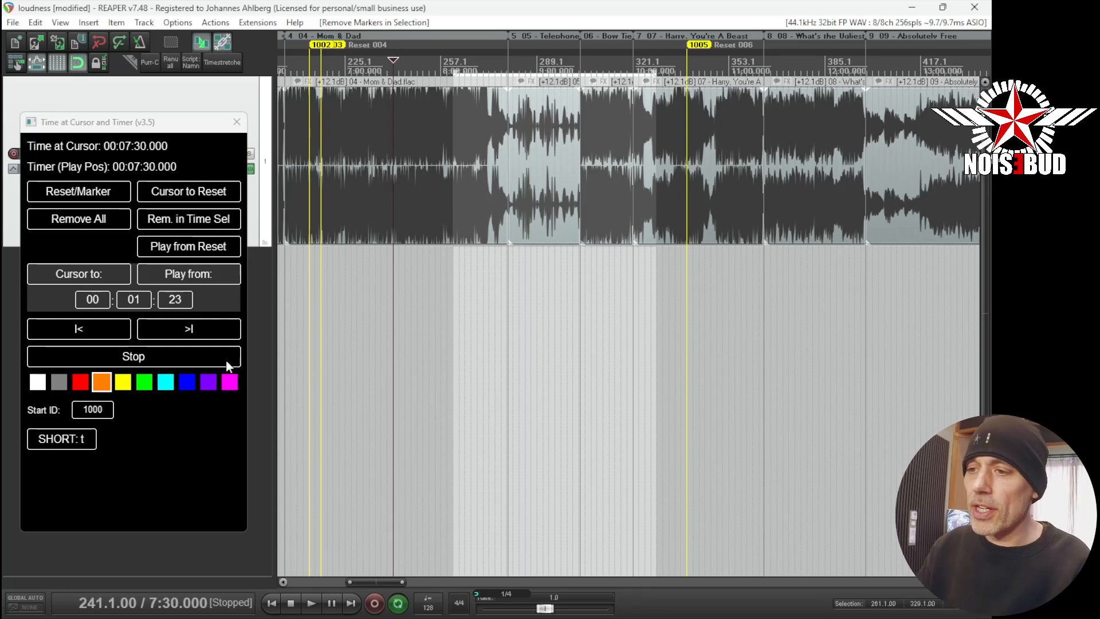
click(229, 384)
click(78, 191)
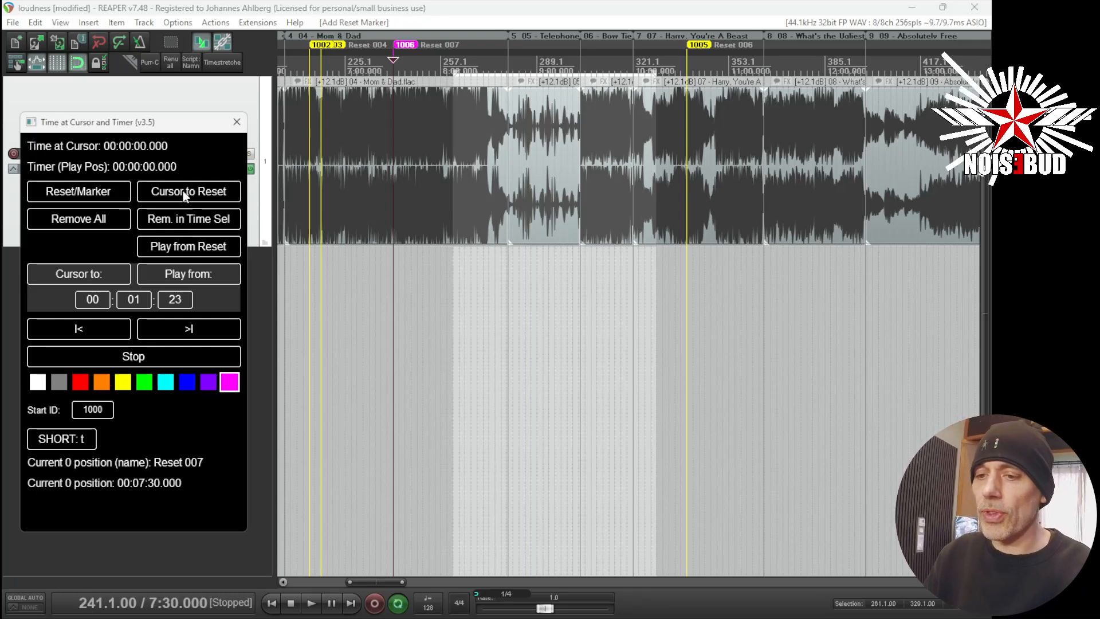
- Add three more magenta reset markers at the starts of the following song items
click(476, 119)
click(124, 193)
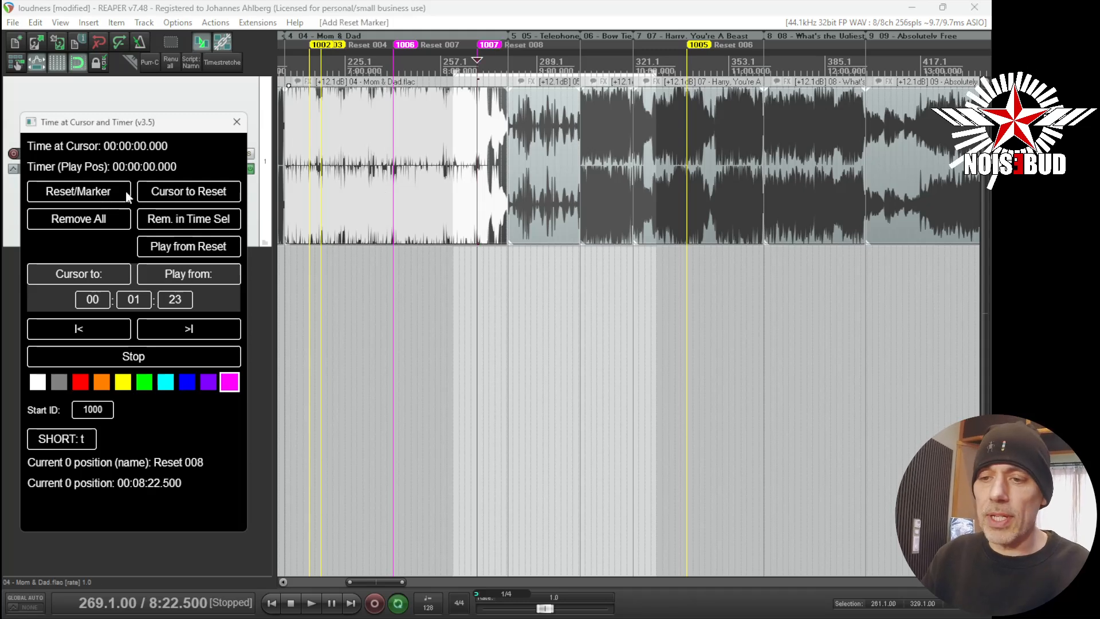
click(536, 120)
click(122, 193)
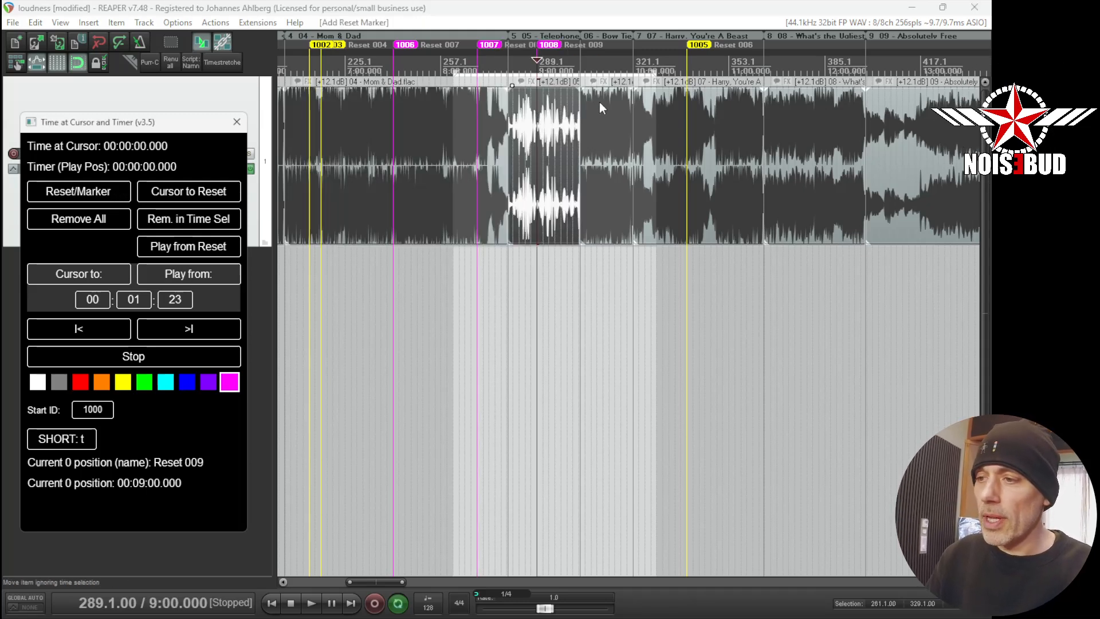
click(599, 96)
click(91, 199)
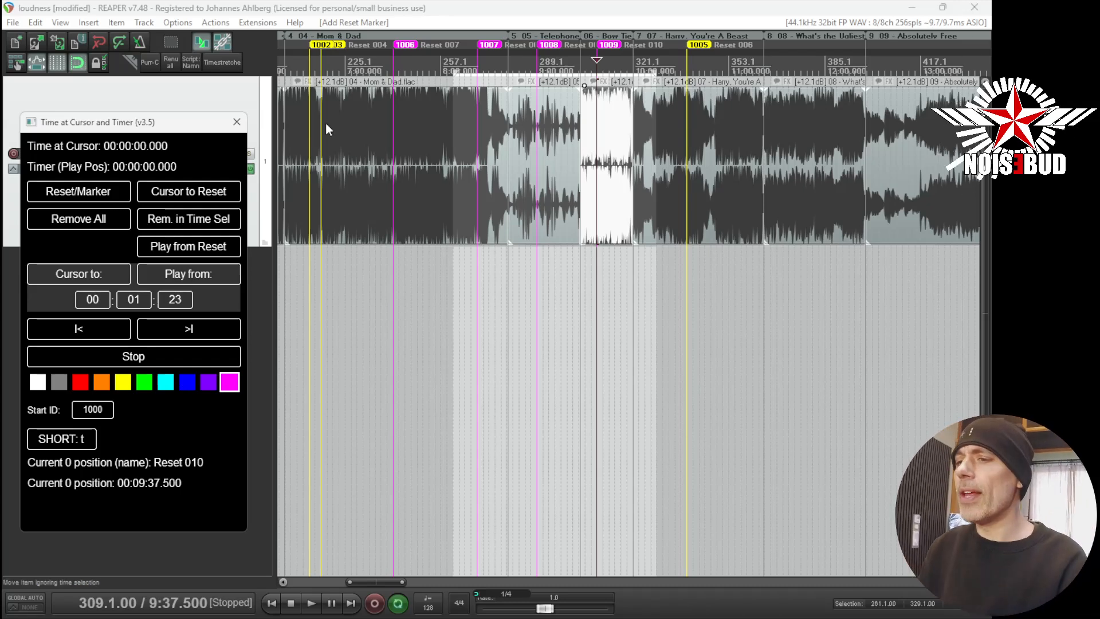
- Insert a regular project marker named Existing marker at 7:15
scroll(293, 82, up, 4)
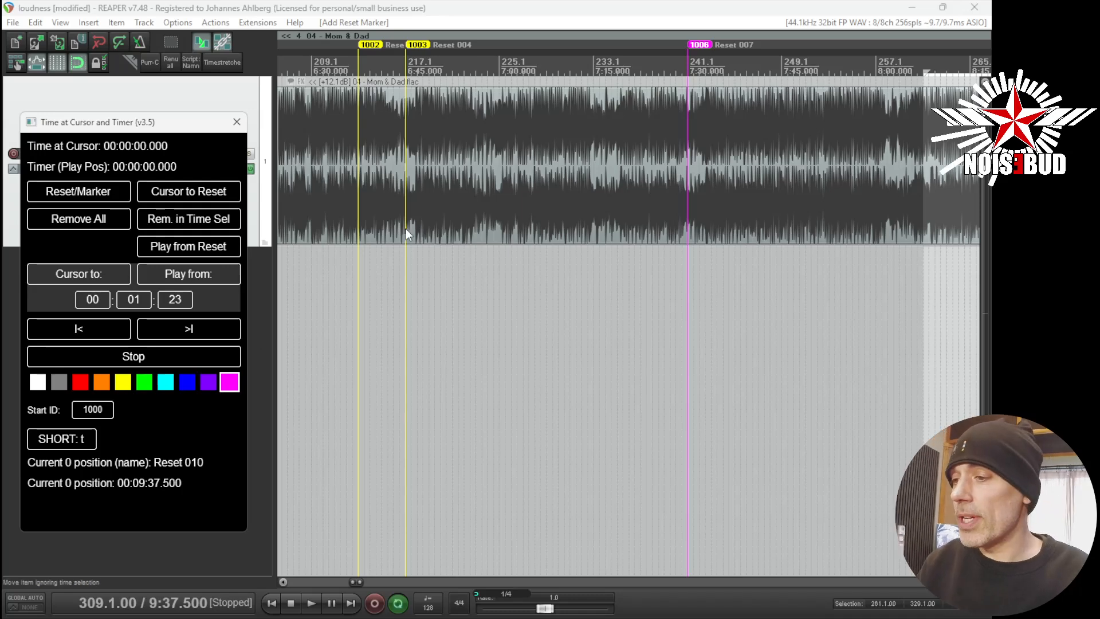
scroll(398, 230, down, 5)
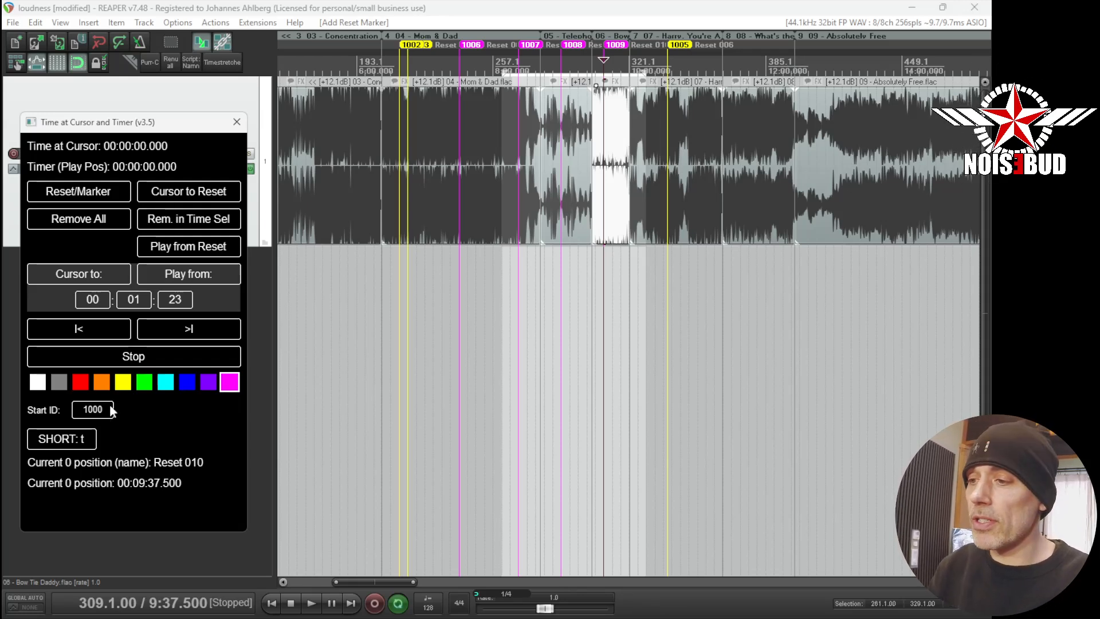
click(441, 68)
right_click(441, 69)
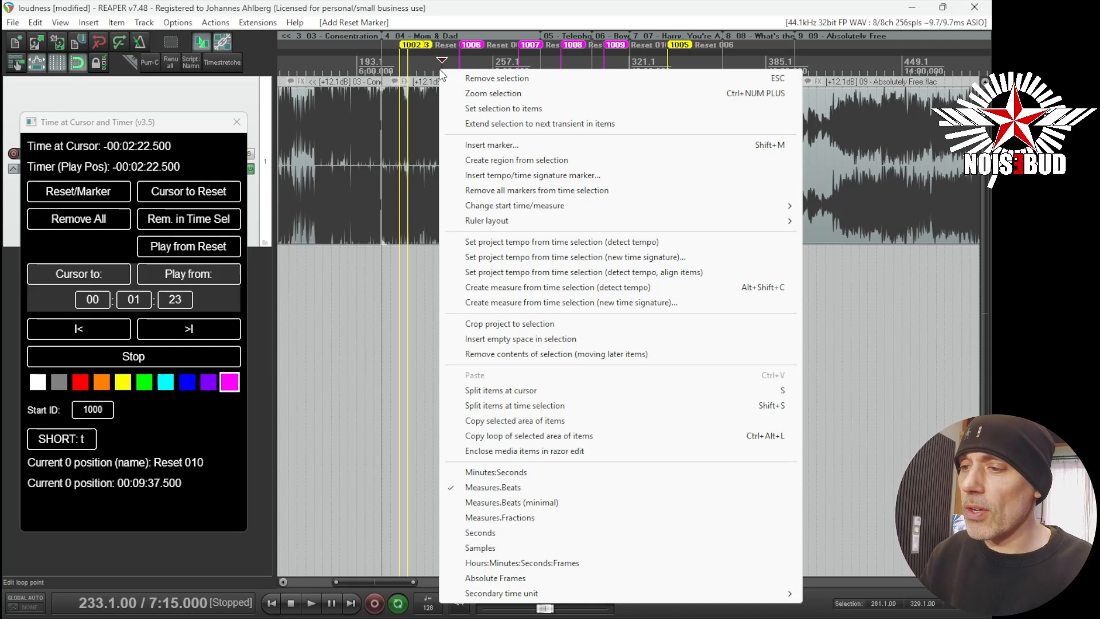
click(505, 144)
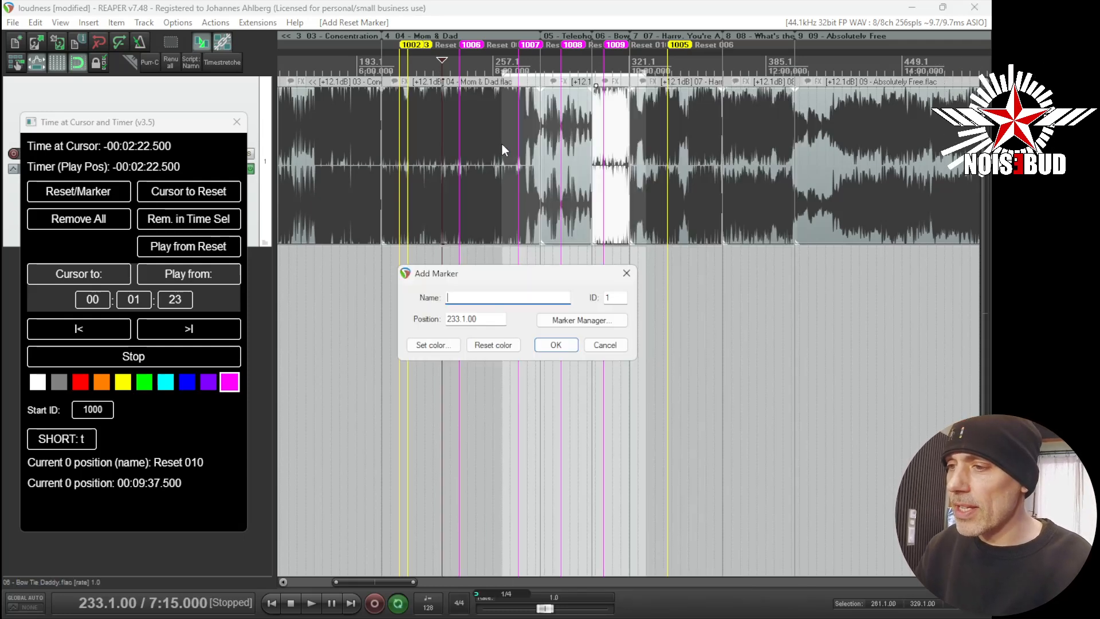
text(Exis)
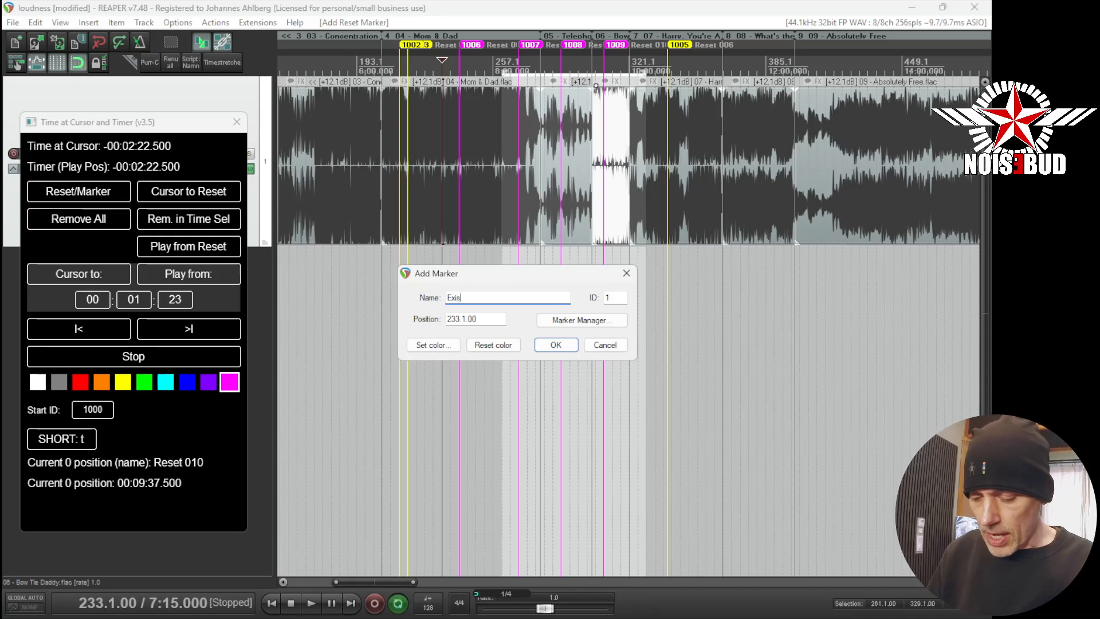
text(ting marker)
key(Return)
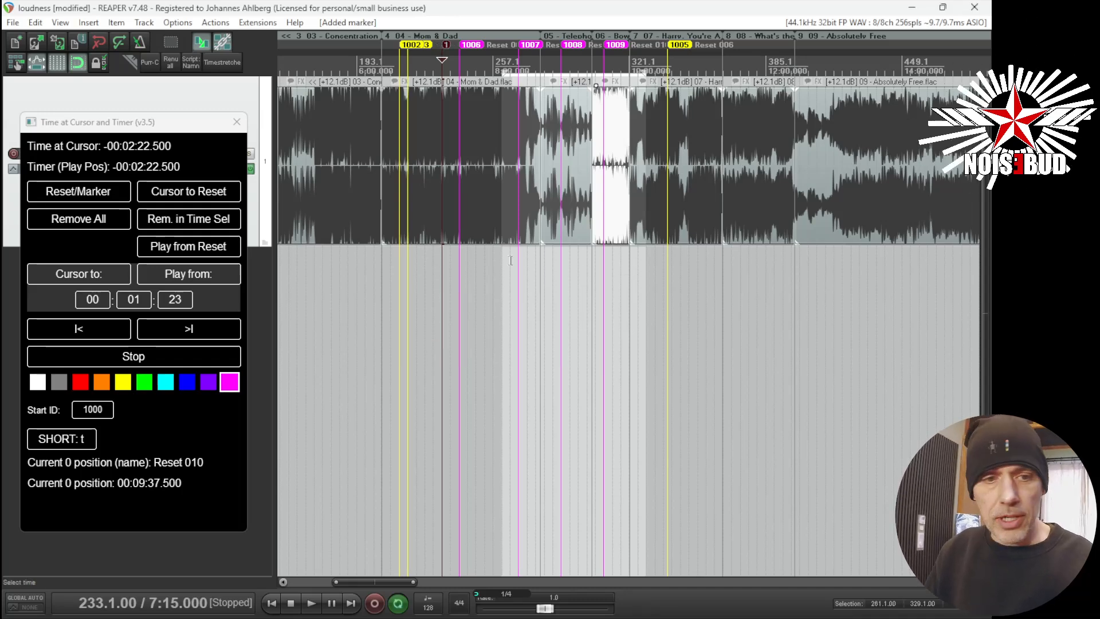
- Move the Existing marker slightly earlier in the timeline
scroll(470, 137, up, 5)
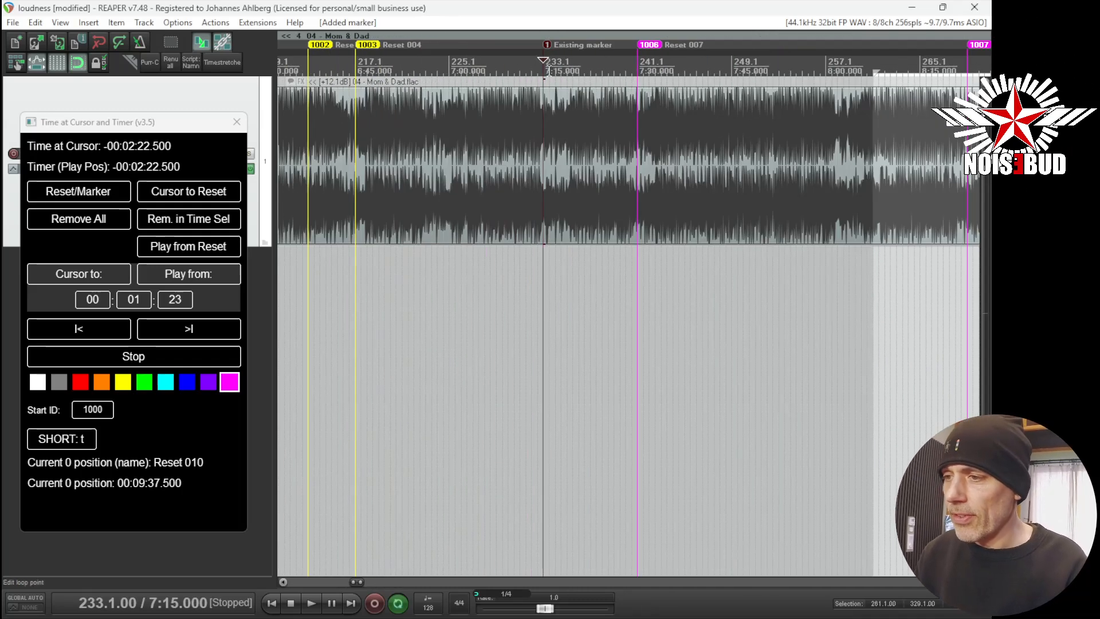
double_click(546, 46)
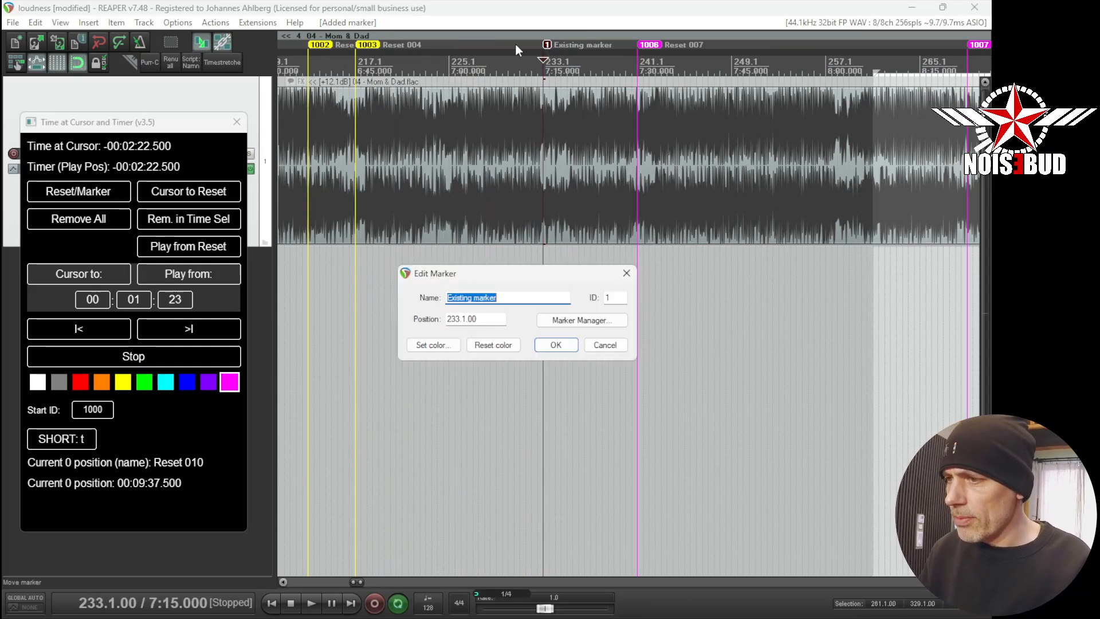
click(601, 345)
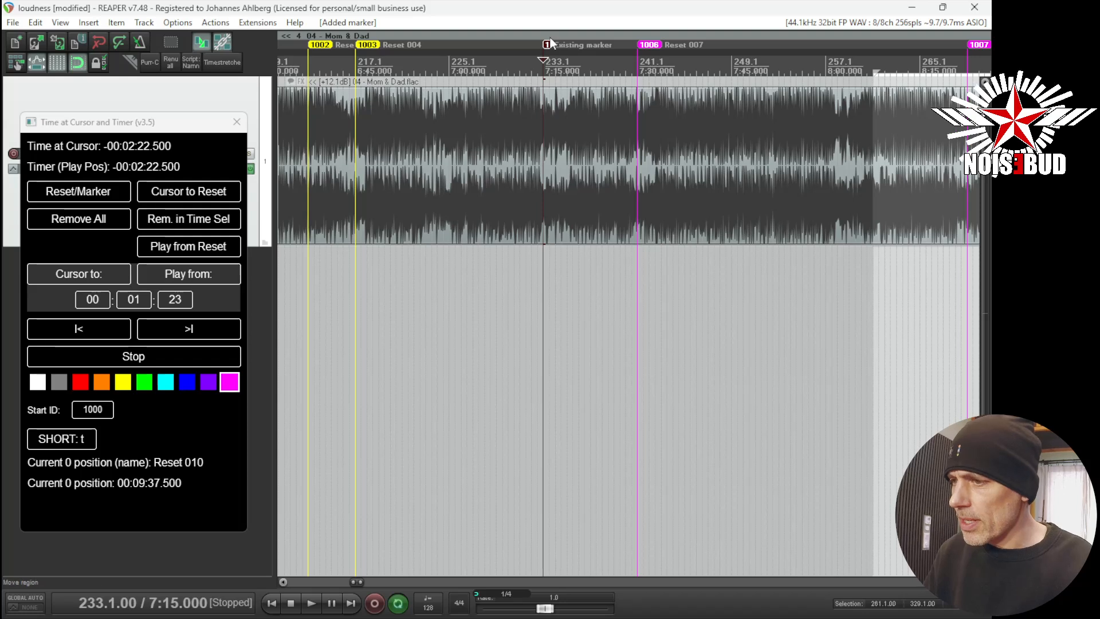
drag(547, 45, 512, 46)
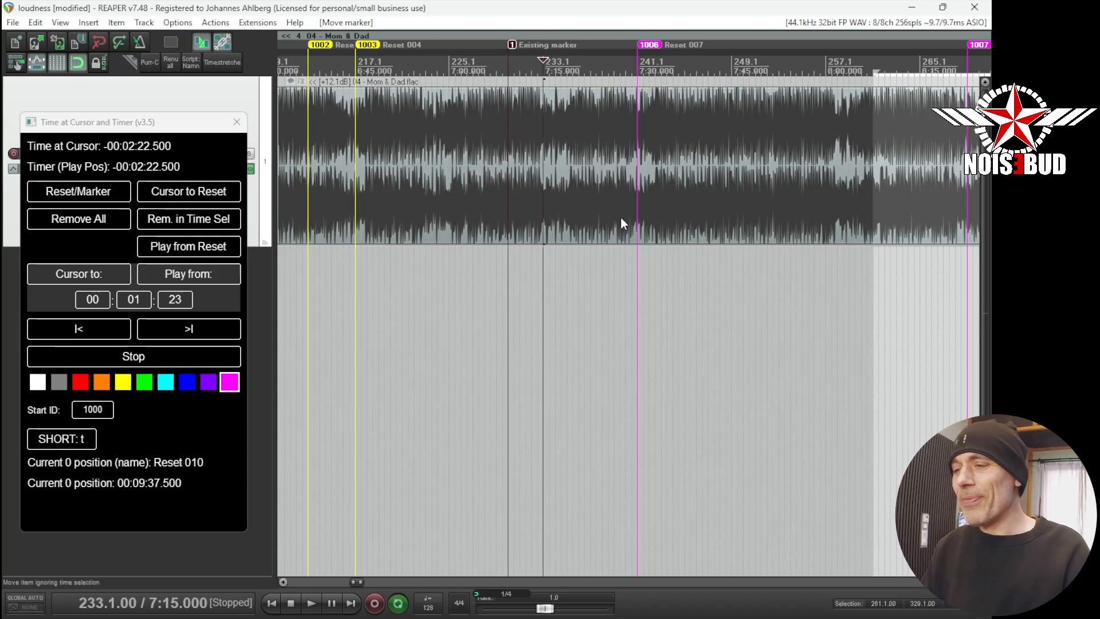
- Select a time range around the Existing marker and remove the reset markers within it
drag(694, 272, 338, 310)
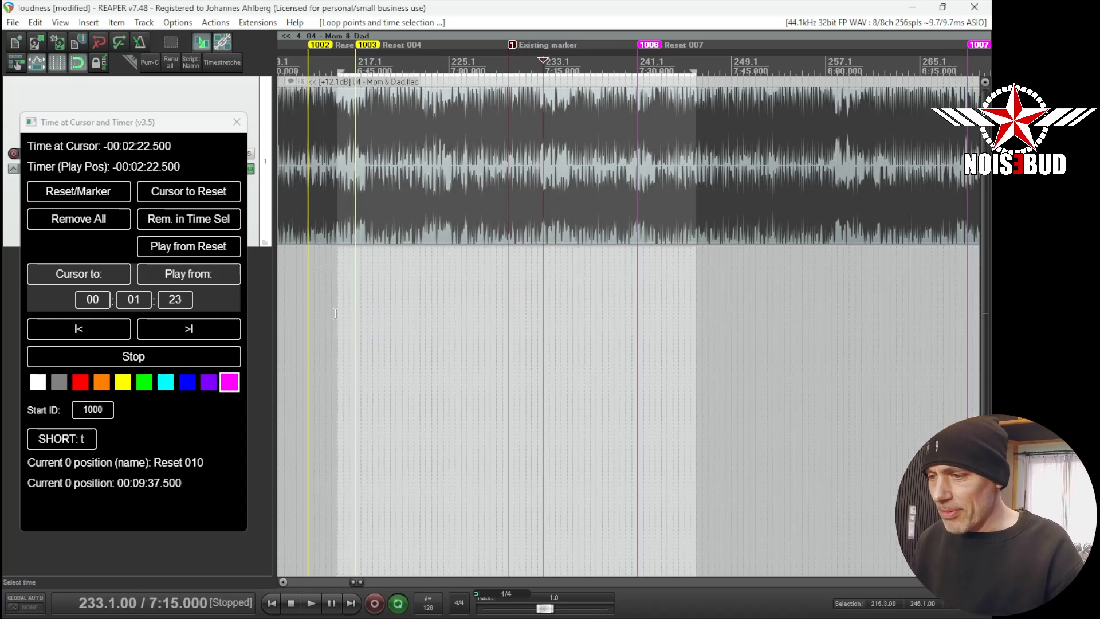
click(207, 223)
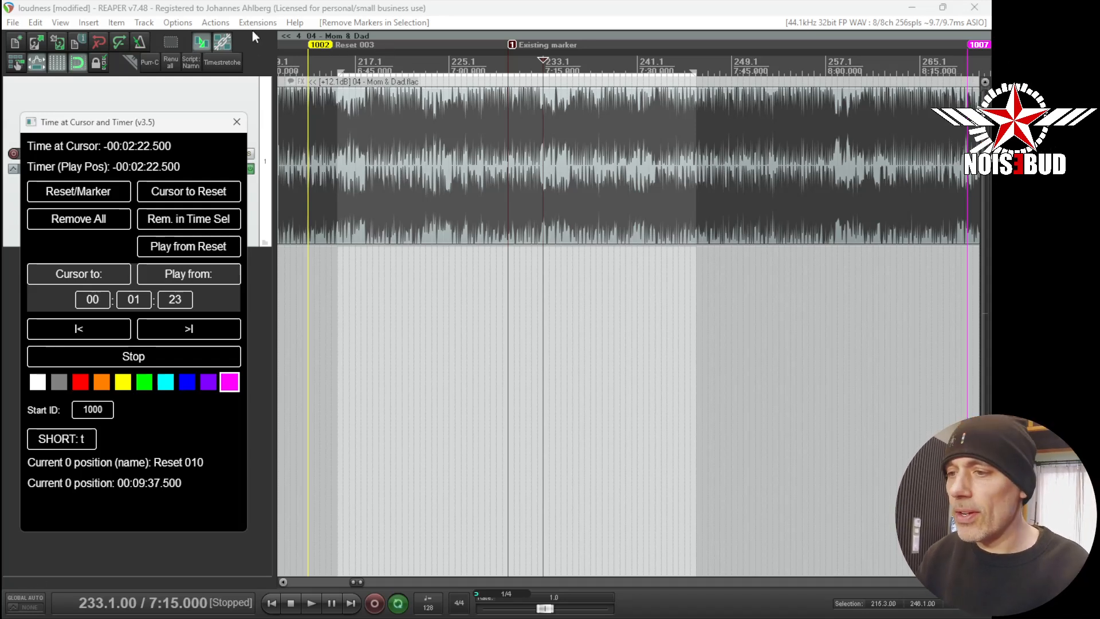
- Select a time range over the magenta markers and remove the reset markers within it
scroll(421, 129, down, 6)
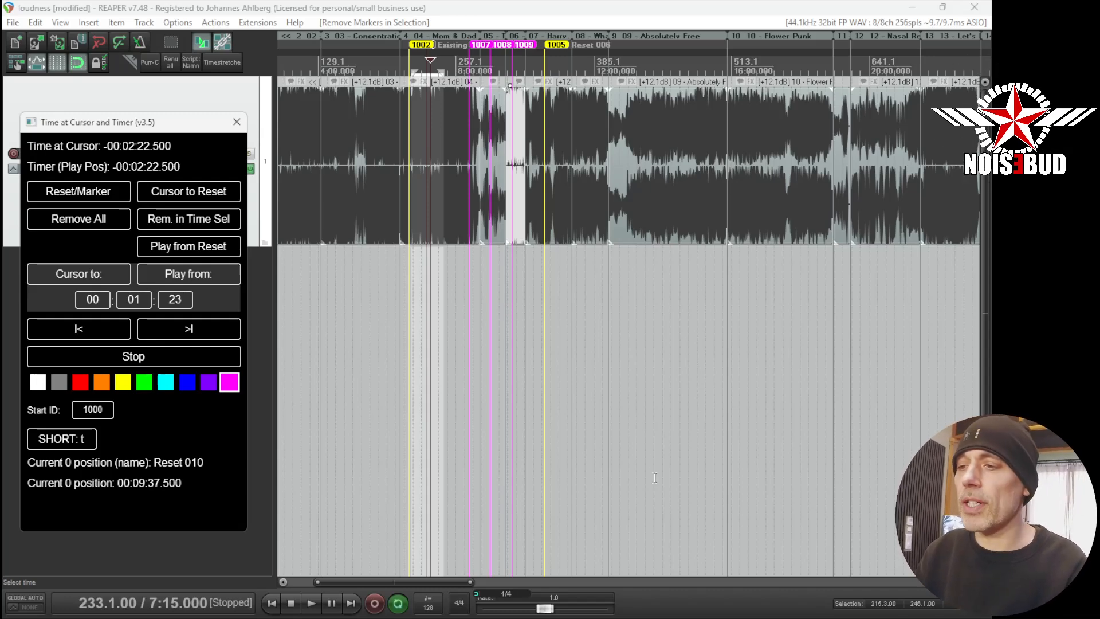
drag(594, 295, 457, 297)
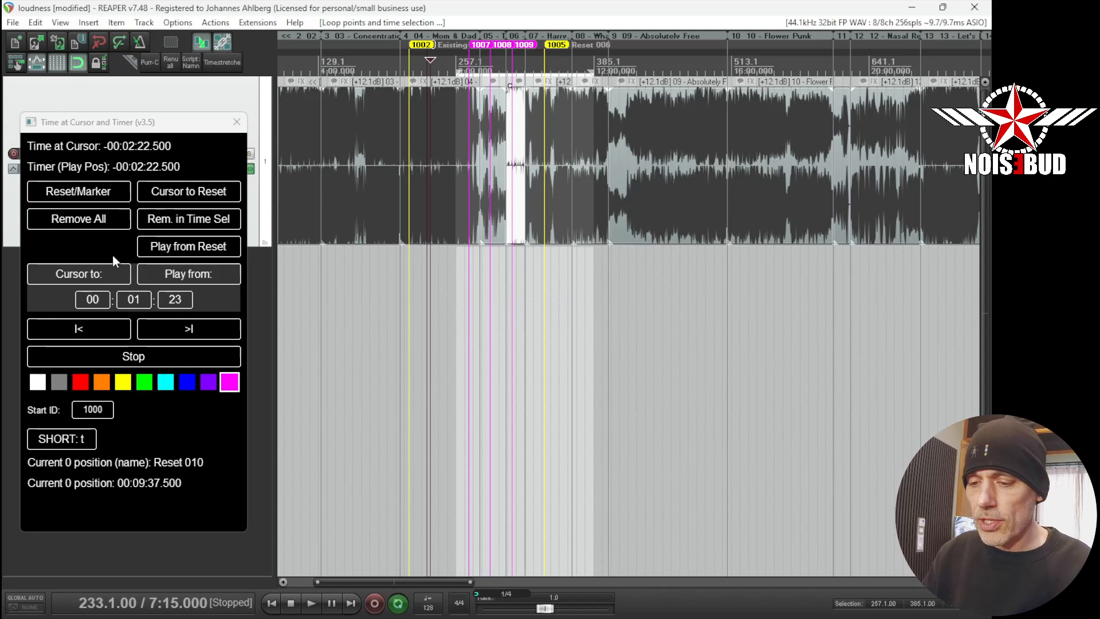
click(196, 224)
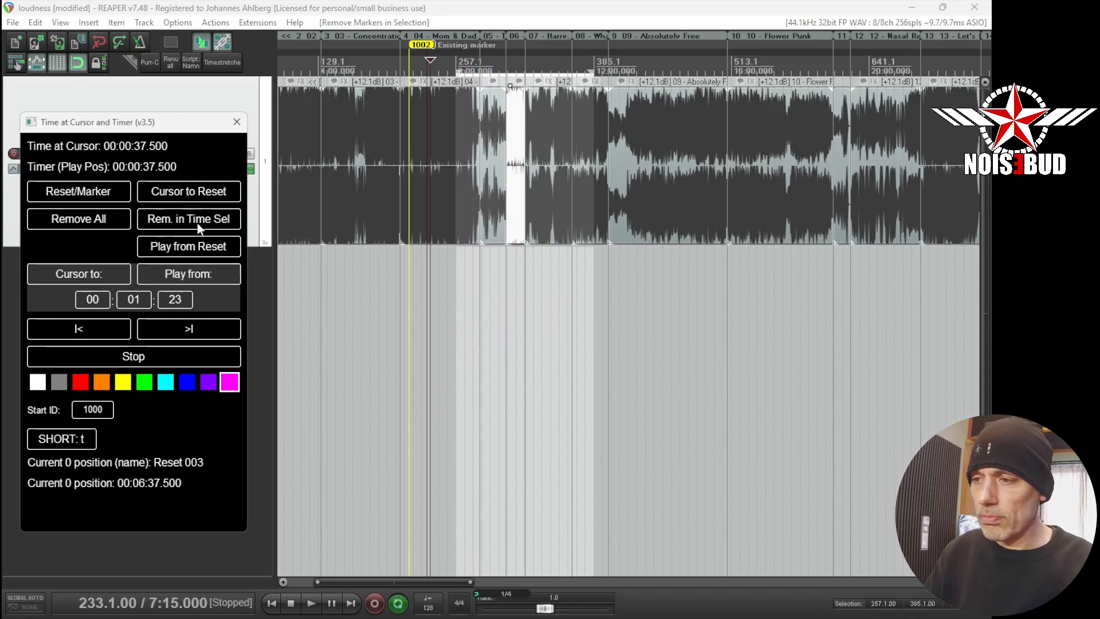